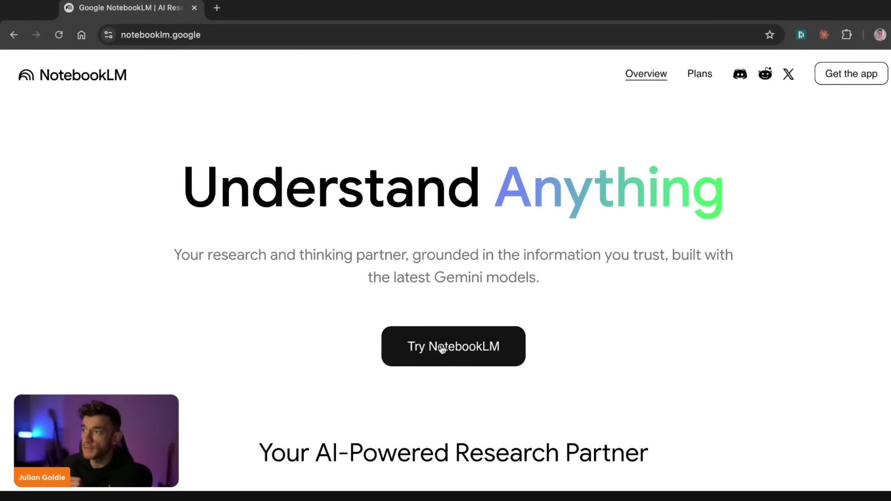
Open the NotebookLM web app from its landing page and create a new notebook.
scroll(441, 352, down, 10)
scroll(258, 408, down, 3)
scroll(232, 381, up, 15)
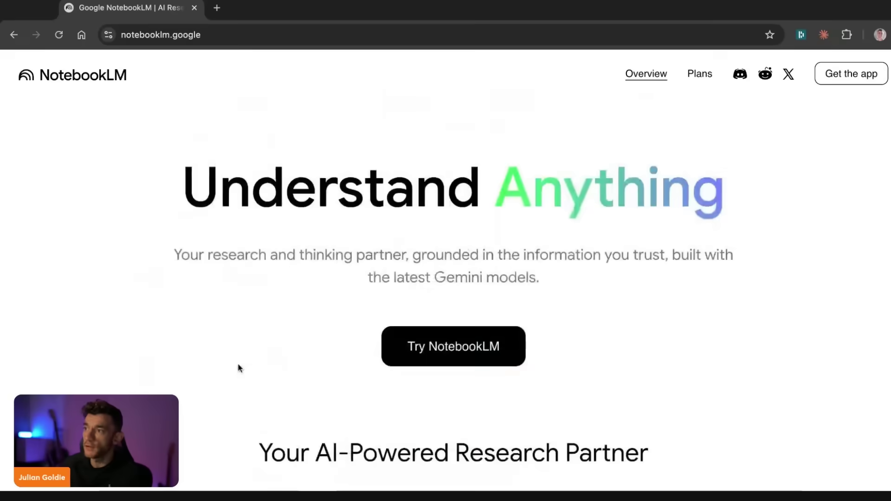
click(423, 369)
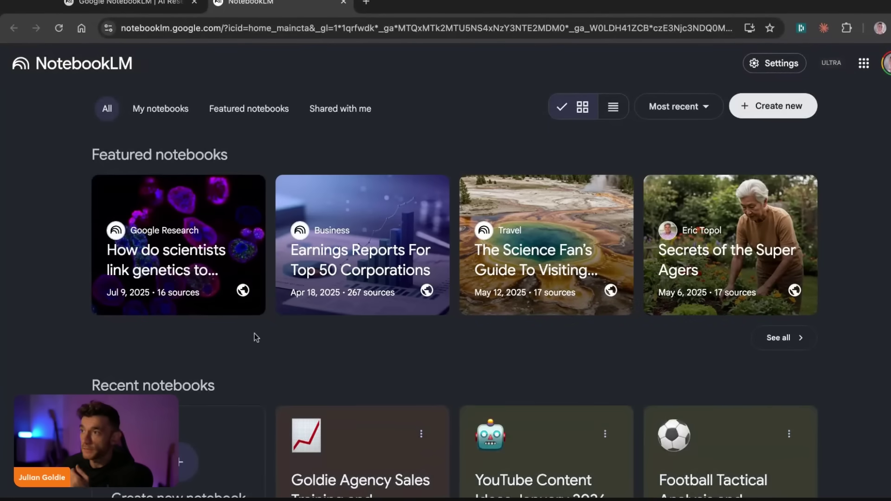
scroll(249, 329, down, 5)
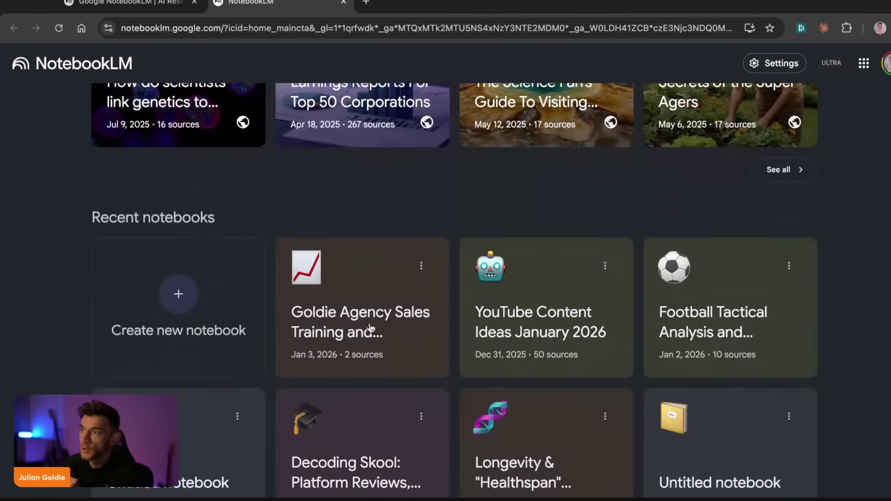
scroll(166, 261, up, 1)
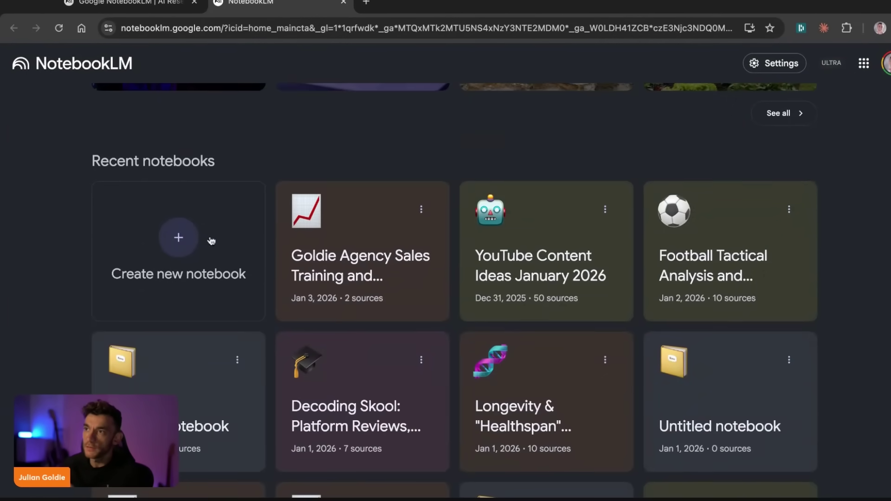
click(202, 290)
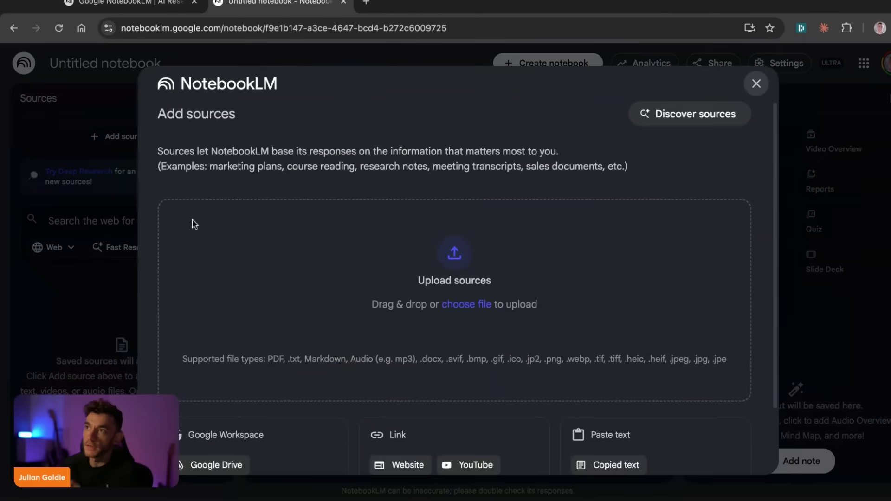
Open the Julian Goldie SEO YouTube channel's videos page in a new browser tab and browse the latest uploads.
key(super+t)
text(youtube.com/@JulianGoldieSEO/videos)
key(Return)
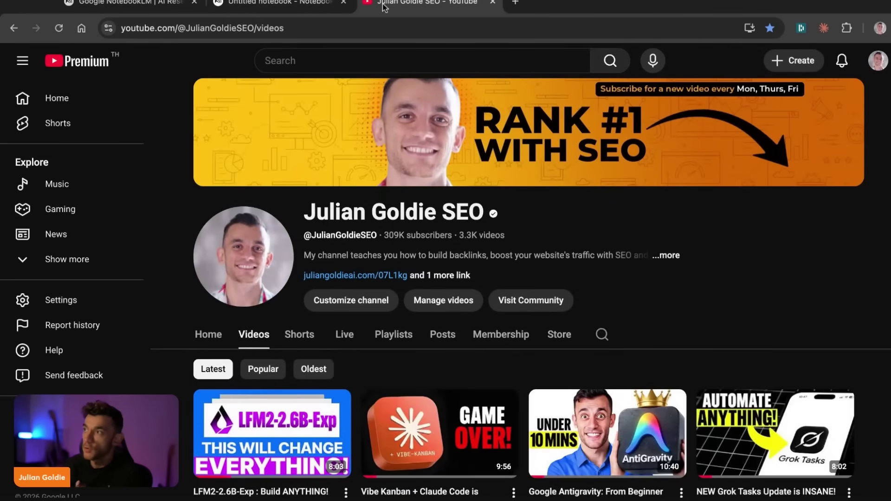
scroll(316, 300, down, 7)
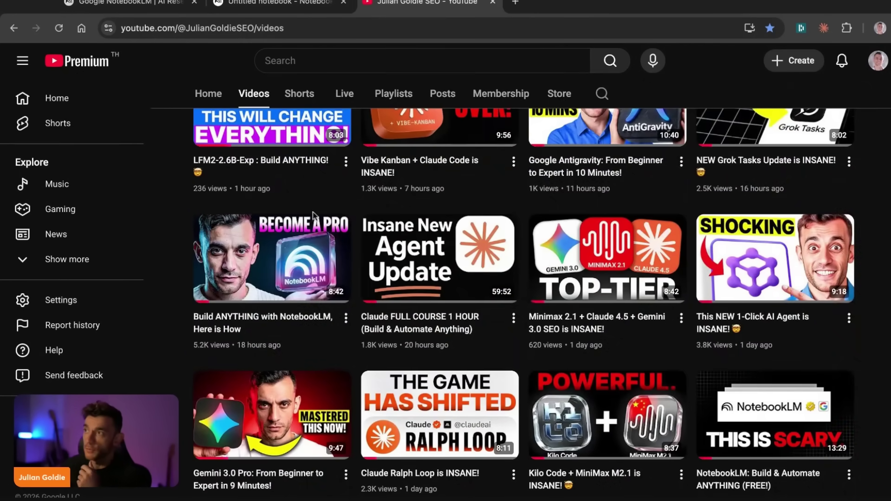
scroll(413, 297, up, 3)
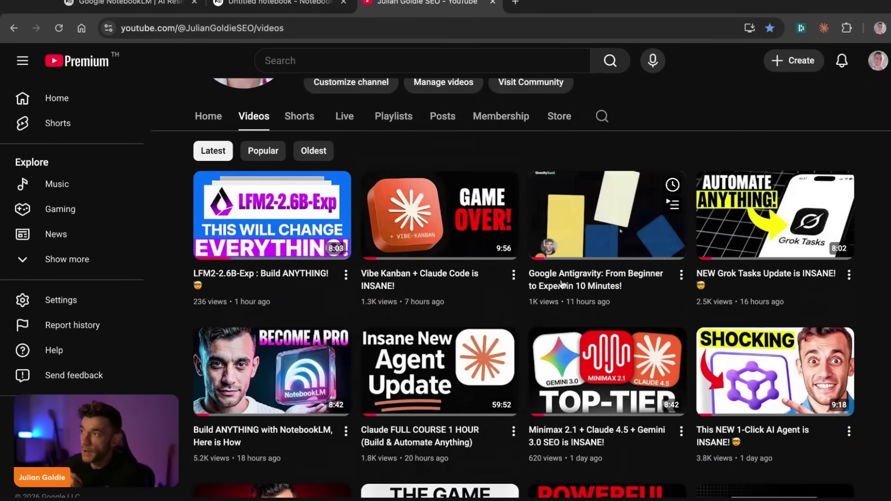
Open the video "Google Antigravity: From Beginner to Expert in 10 Minutes!" in a new browser tab and copy its video URL.
triple_click(546, 288)
key(ctrl+shift+Tab)
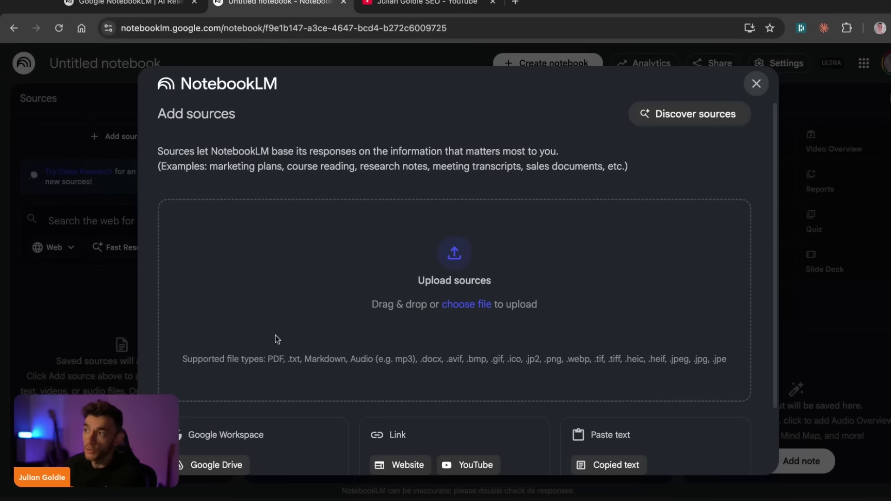
scroll(580, 418, down, 2)
key(ctrl+Tab)
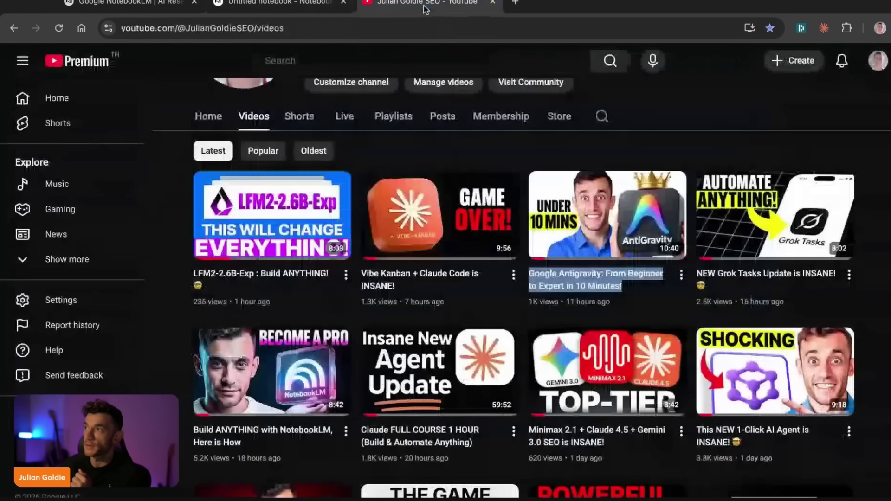
drag(528, 2, 380, 2)
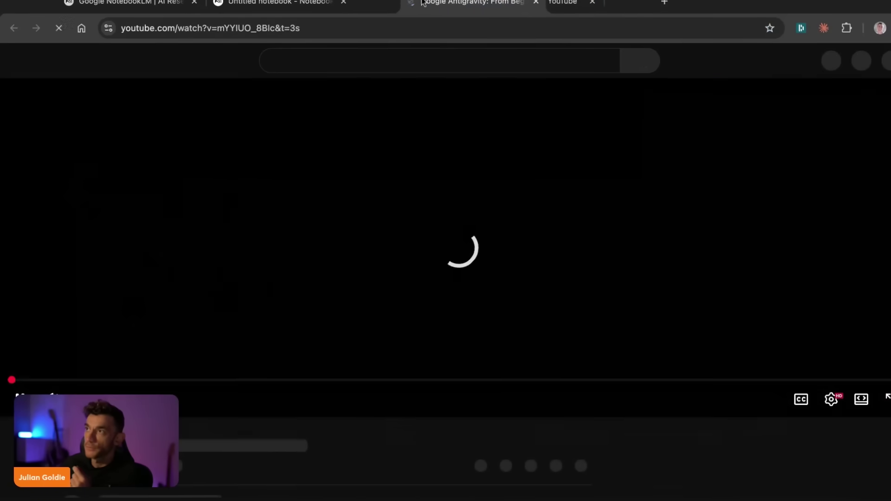
right_click(341, 193)
click(371, 243)
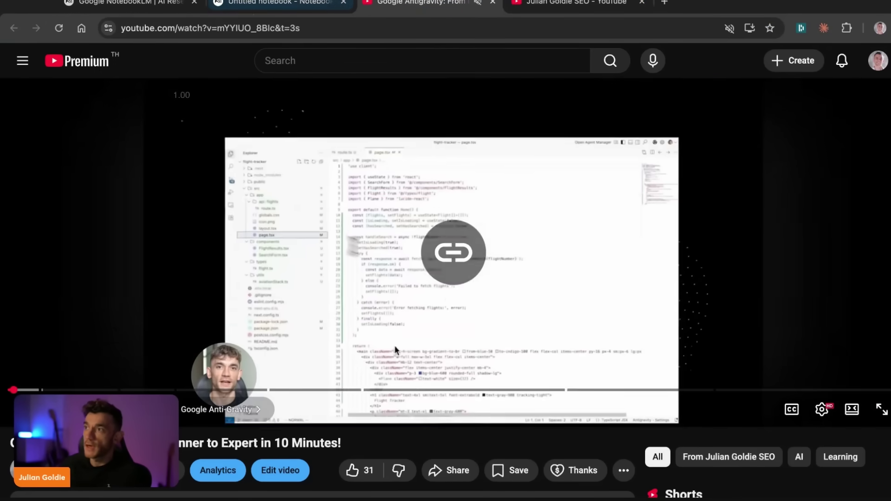
Return to the untitled notebook and insert the copied 10-minute Antigravity video link as a YouTube source.
click(277, 5)
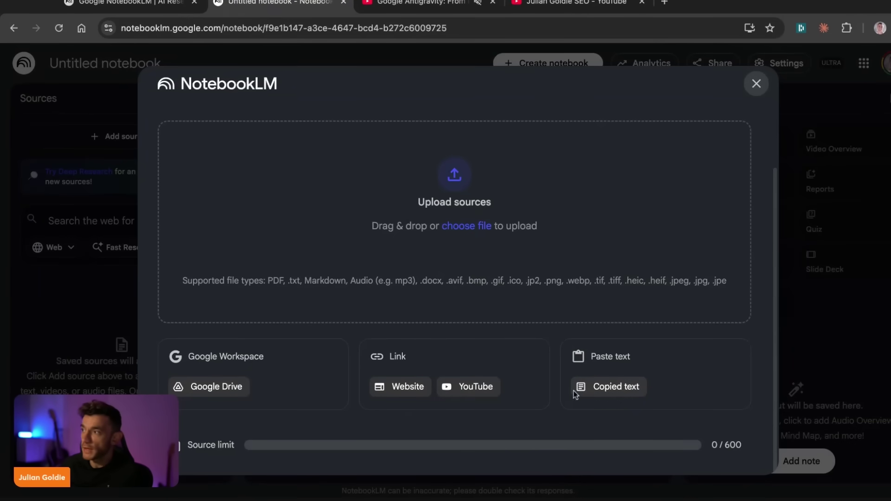
click(475, 389)
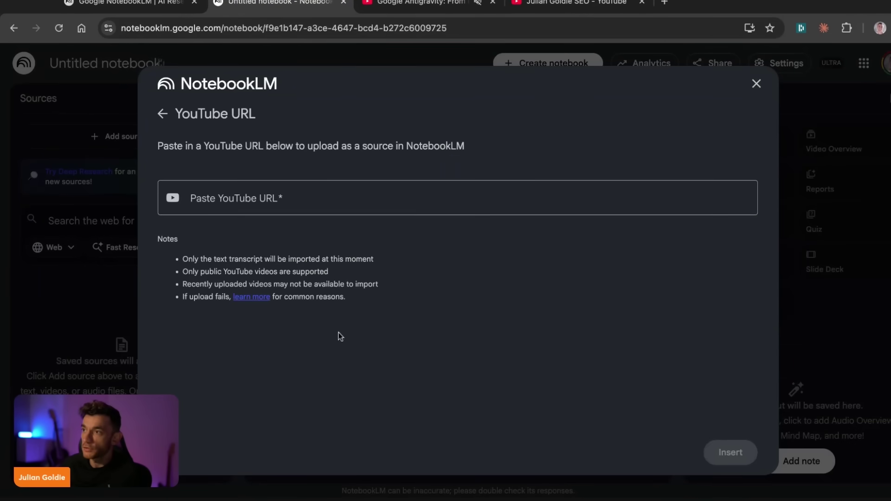
click(349, 195)
text(https://youtu.be/nYYIUO_8Bls)
click(727, 452)
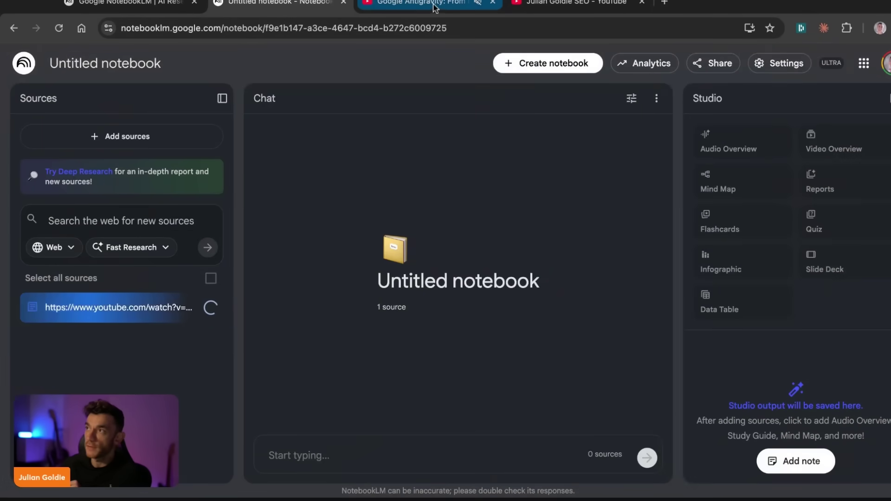
Examine the notebook's source search options for where to search and which research mode to use.
click(418, 3)
click(279, 3)
click(131, 139)
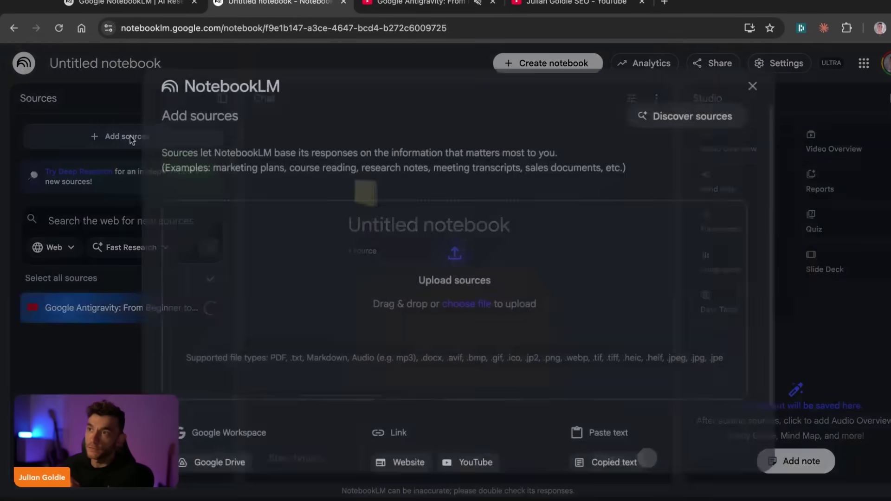
click(107, 223)
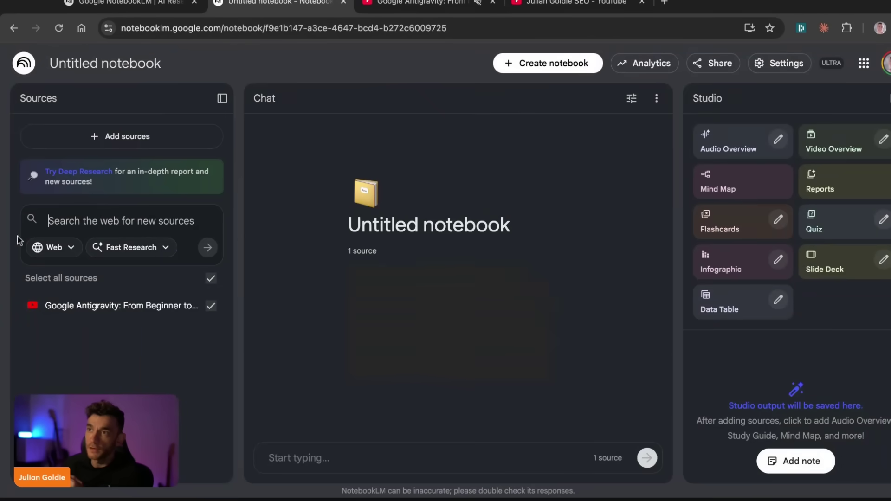
click(53, 248)
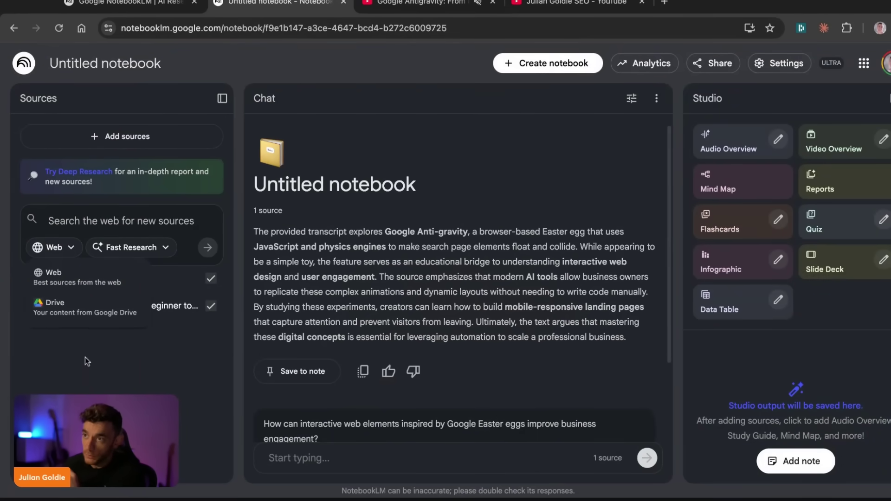
click(106, 368)
click(131, 248)
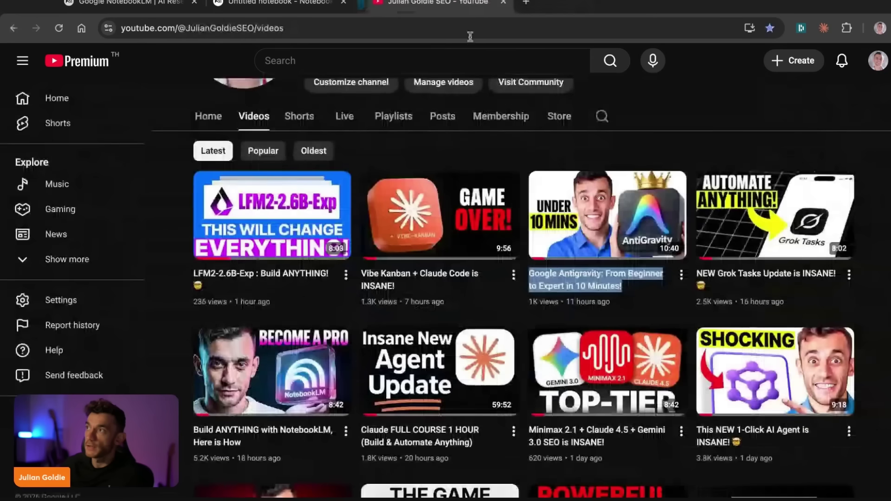
Find the Antigravity videos on the channel page, open the 12-minute beginner video and "Antigravity + Claude Code" in new tabs, and close the channel page.
mouse_move(474, 210)
scroll(475, 210, down, 1)
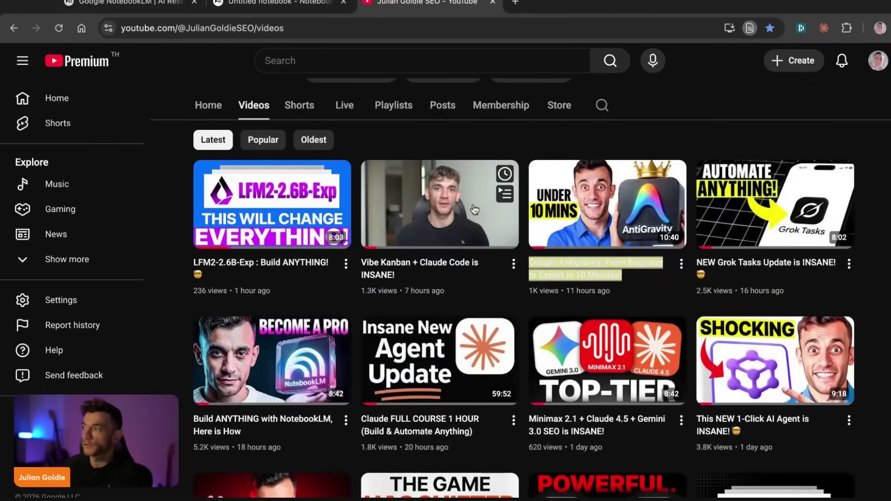
key(Return)
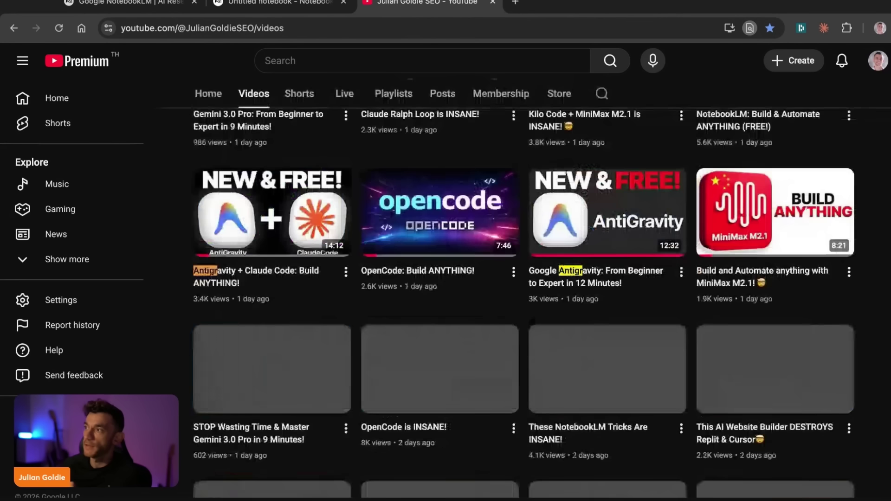
middle_click(580, 191)
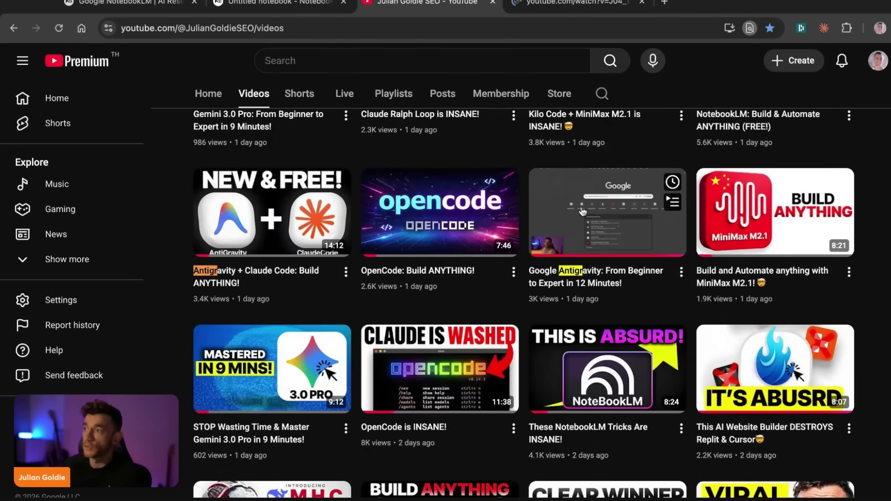
key(Return)
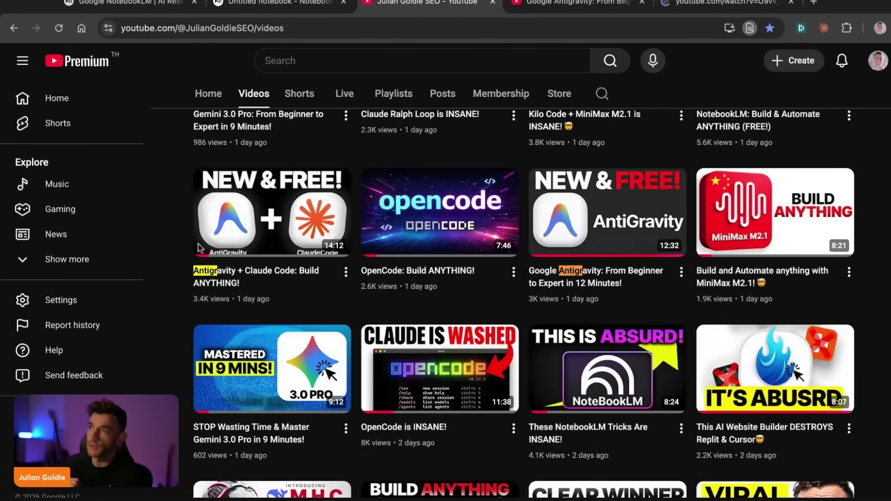
key(ctrl+w)
right_click(388, 169)
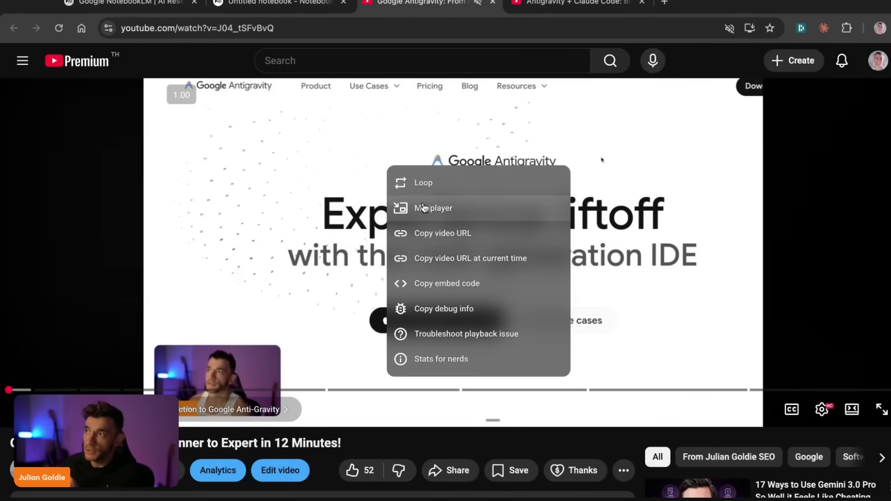
click(417, 232)
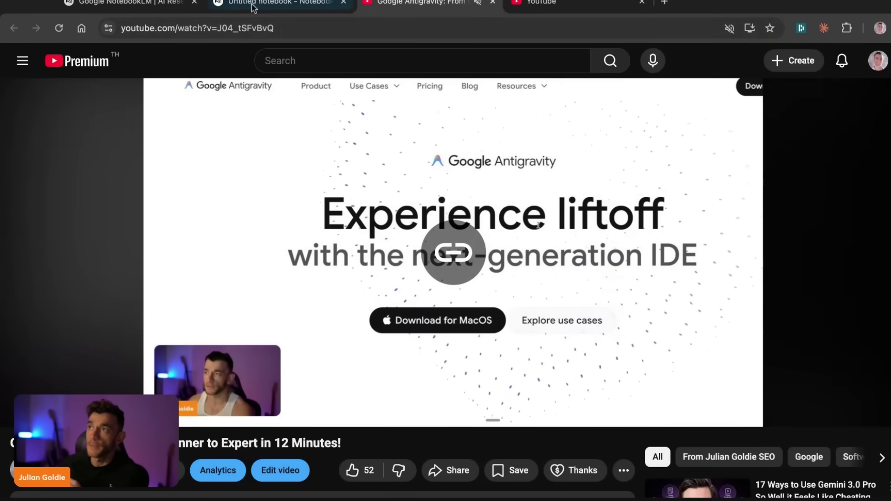
click(274, 4)
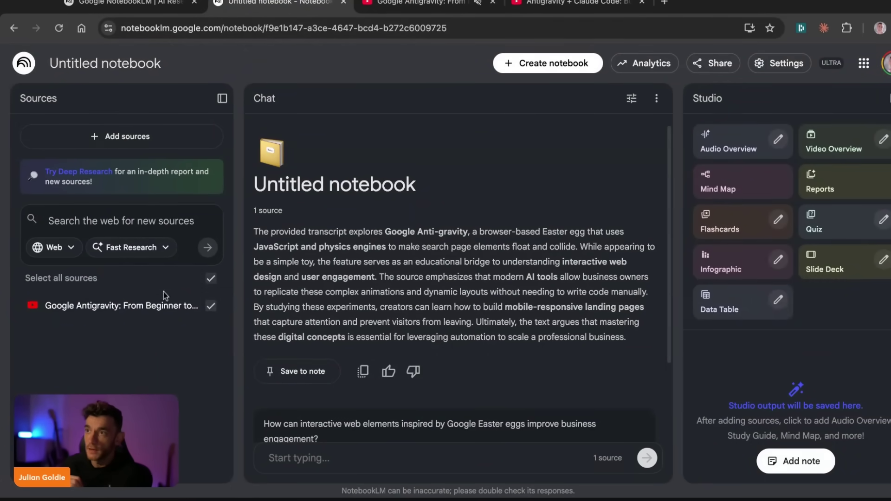
click(122, 136)
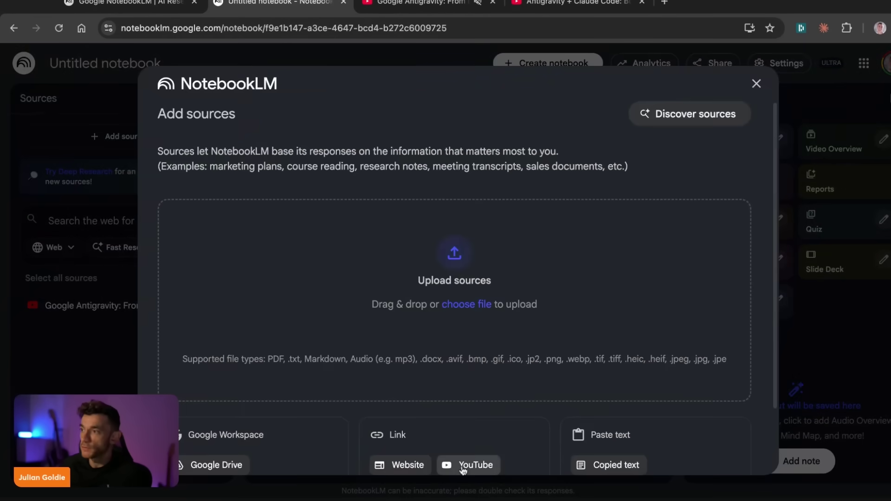
click(463, 465)
click(296, 213)
key(ctrl+v)
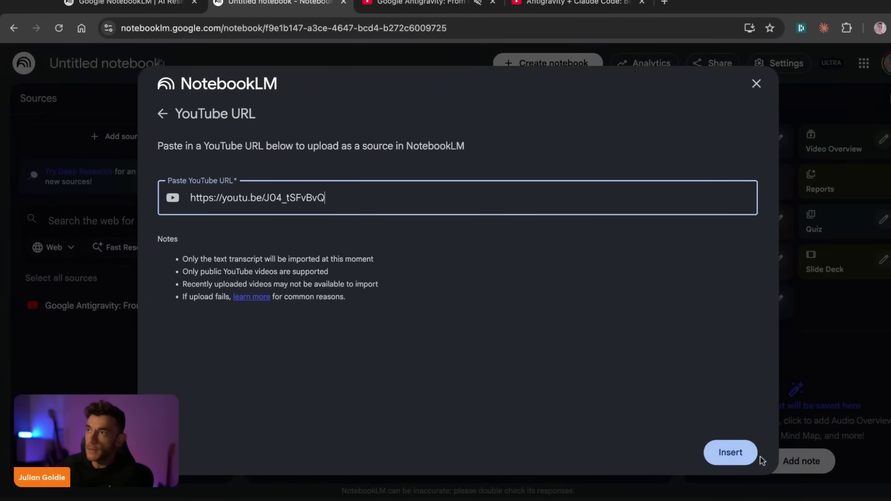
click(730, 453)
click(493, 2)
click(418, 2)
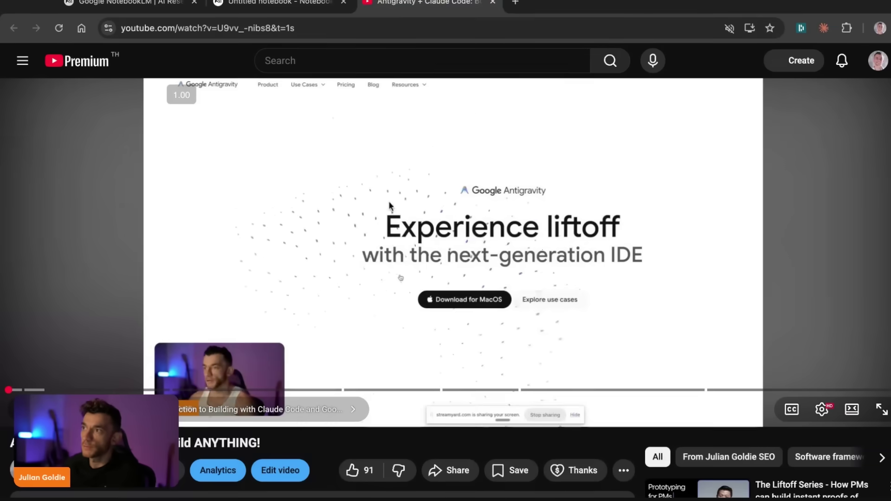
right_click(390, 226)
click(448, 295)
key(ctrl+w)
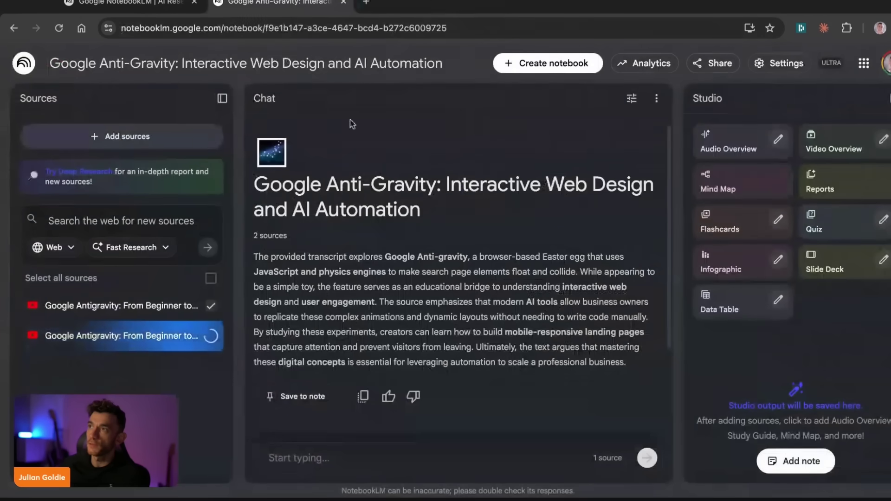
click(123, 138)
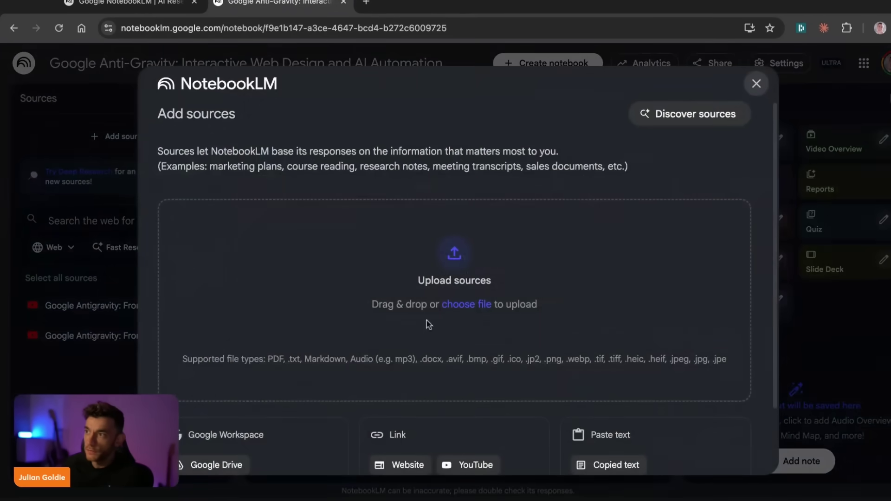
scroll(424, 400, down, 2)
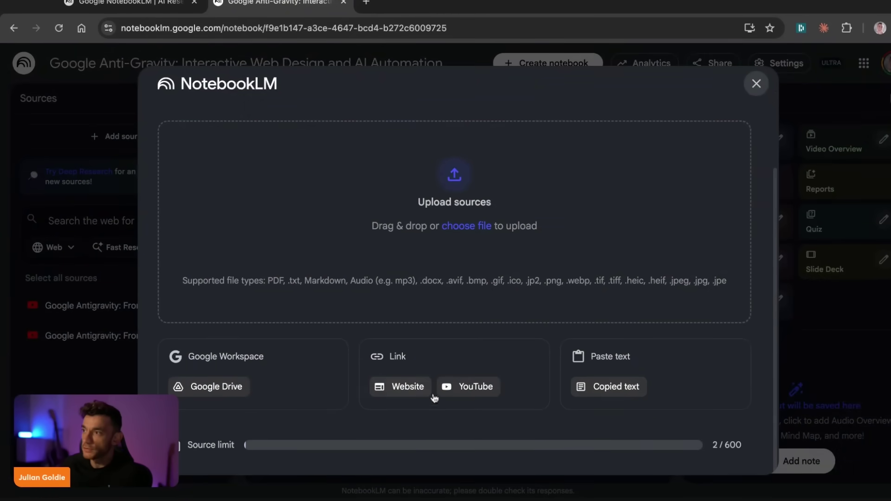
click(474, 387)
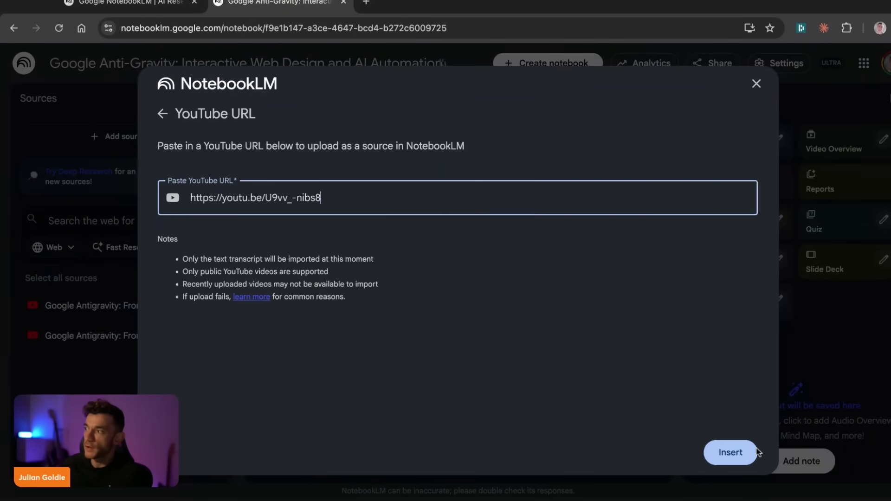
click(756, 452)
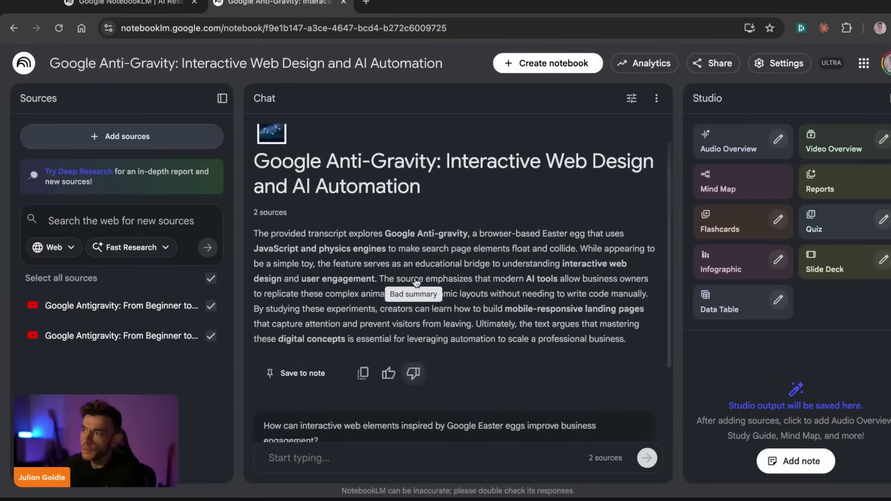
Ask the suggested chat question on how interactive web elements inspired by Google Easter eggs can improve business engagement.
click(385, 318)
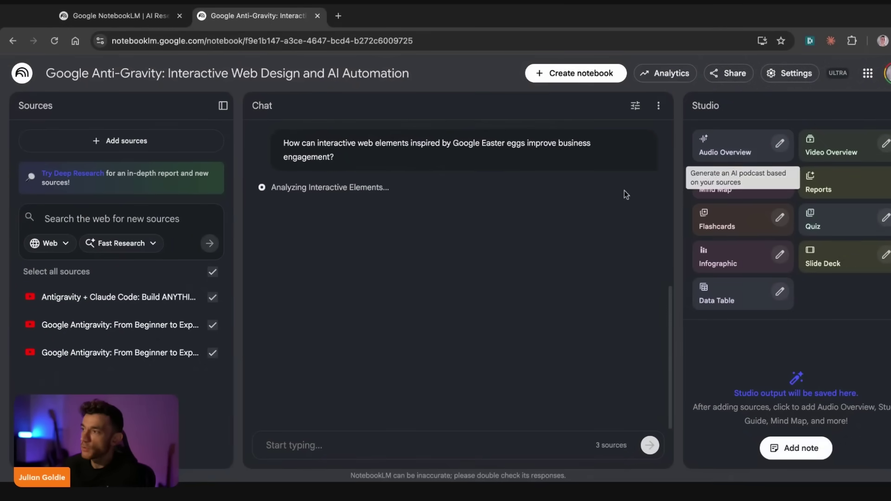
Generate the Studio outputs from the notebook's three sources, including a report in the Blog Post format.
key(ctrl+minus)
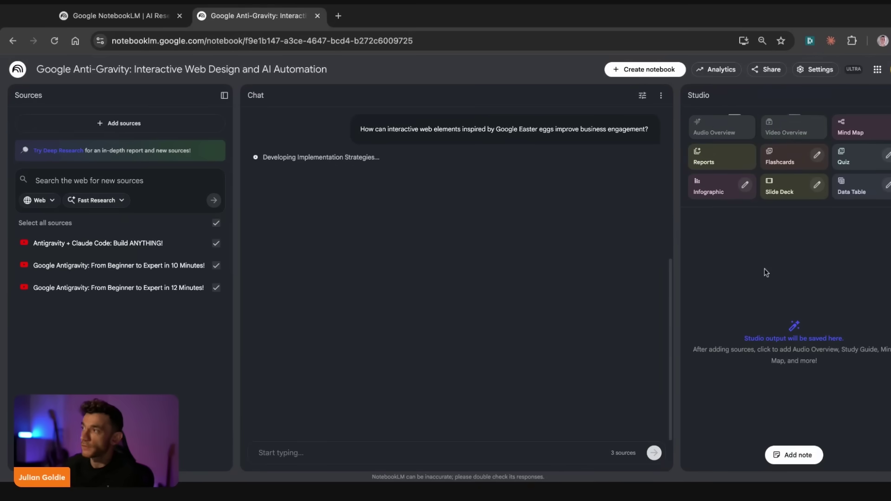
key(ctrl+plus)
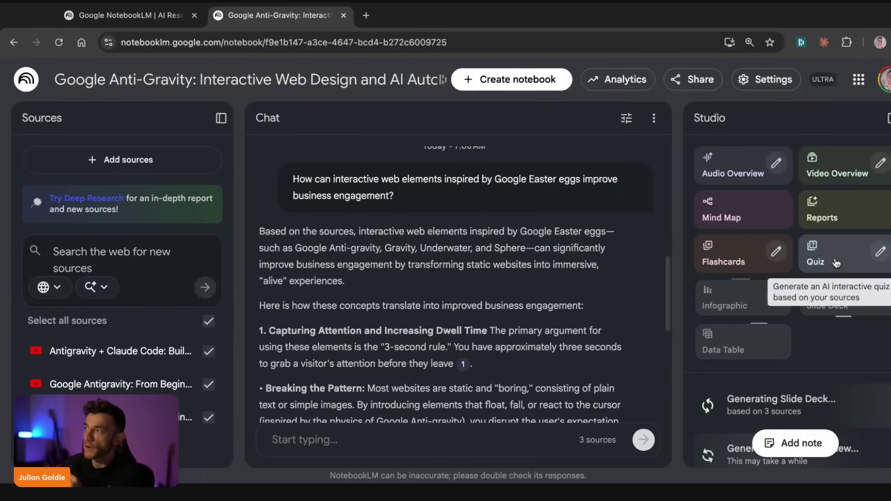
click(821, 213)
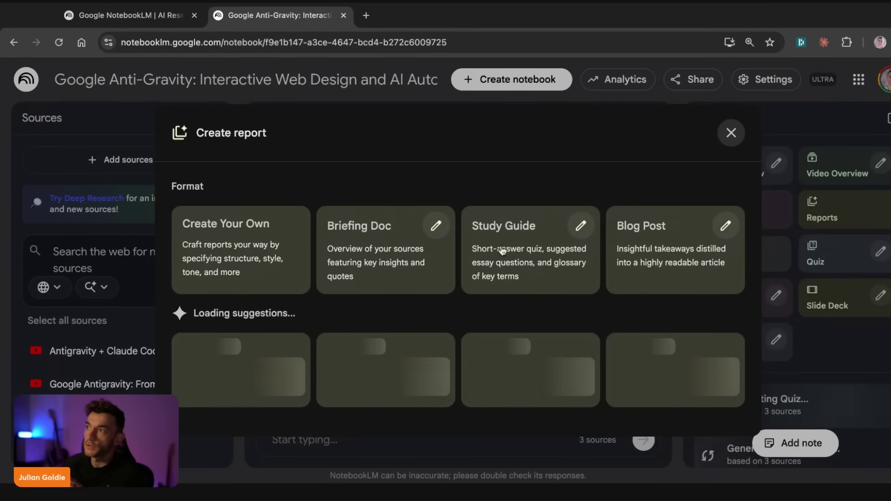
click(644, 238)
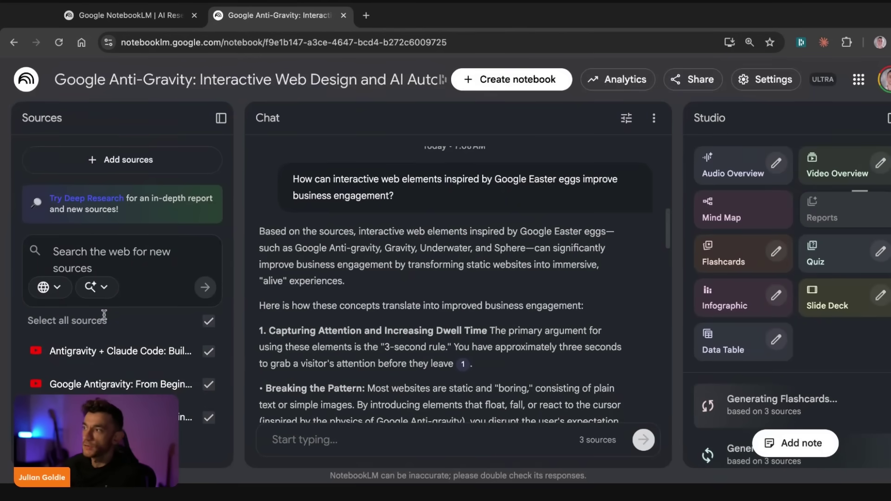
Review the chat answer on interactive web elements and the list of outputs being generated in Studio.
scroll(441, 301, down, 10)
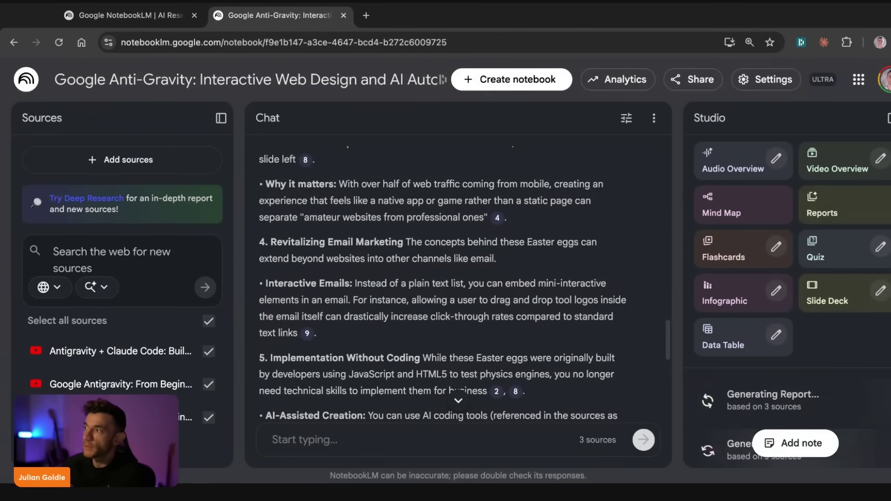
scroll(731, 409, down, 5)
scroll(731, 408, up, 5)
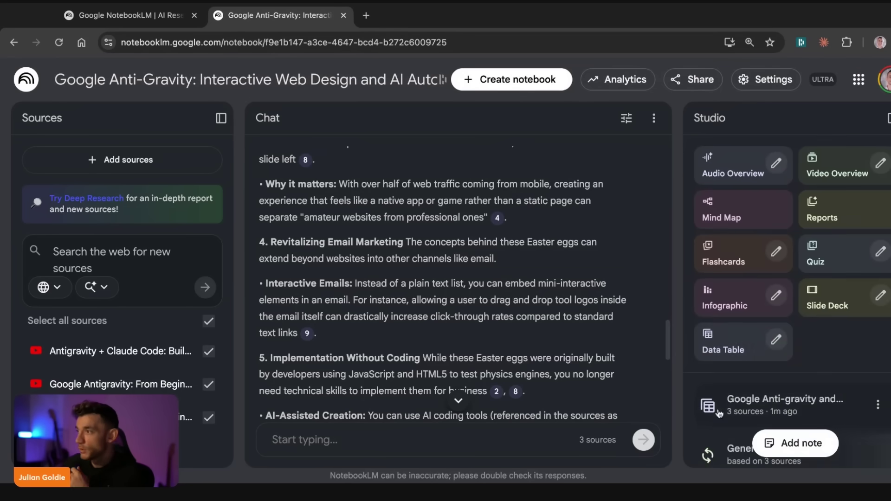
scroll(766, 343, down, 4)
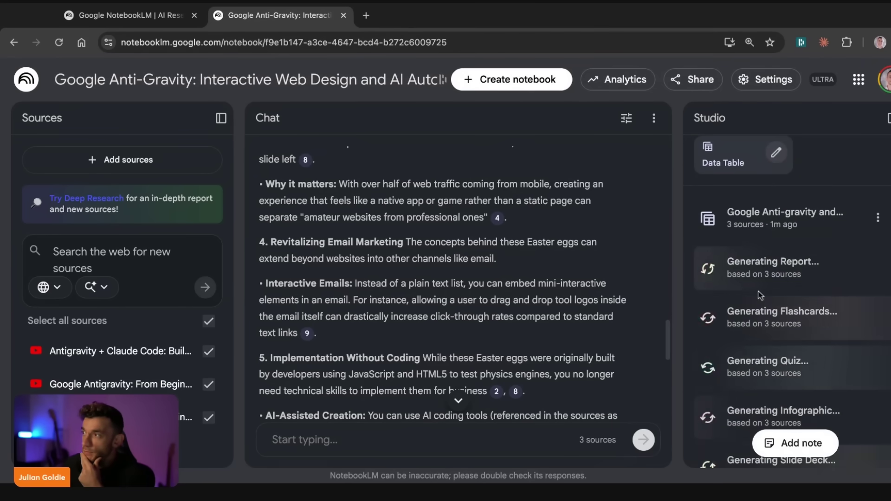
scroll(745, 302, down, 2)
scroll(740, 359, down, 3)
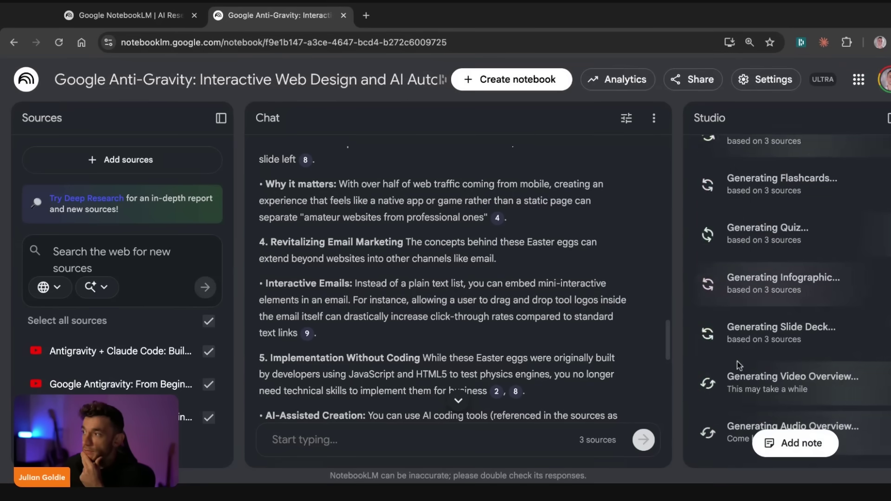
scroll(718, 436, up, 5)
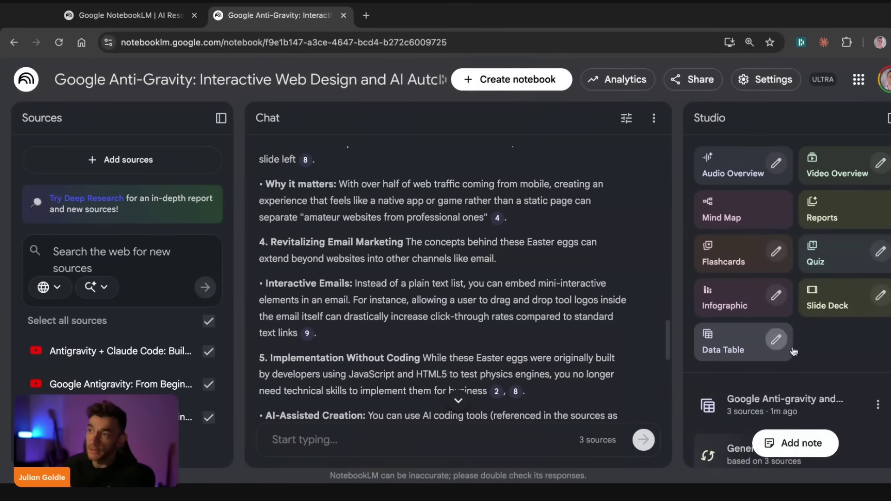
Examine the infographic customization options, close them without generating, and review the chat answer with its suggested follow-up questions.
click(776, 296)
click(400, 346)
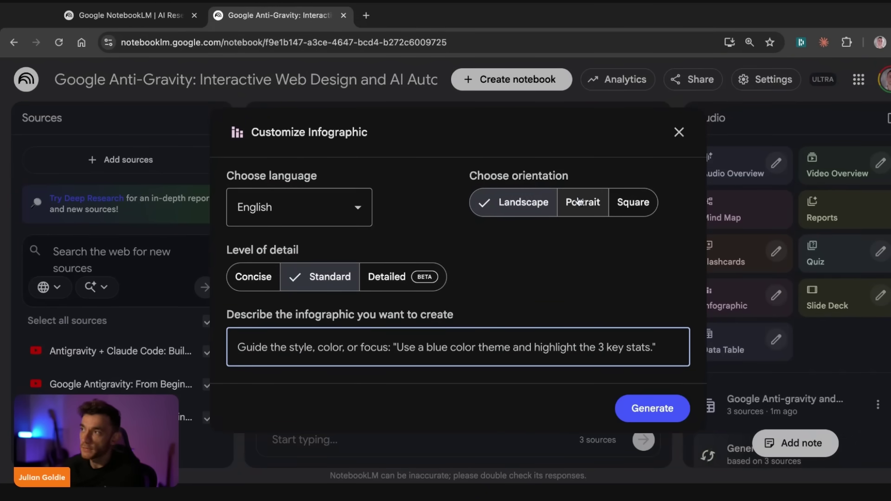
click(678, 132)
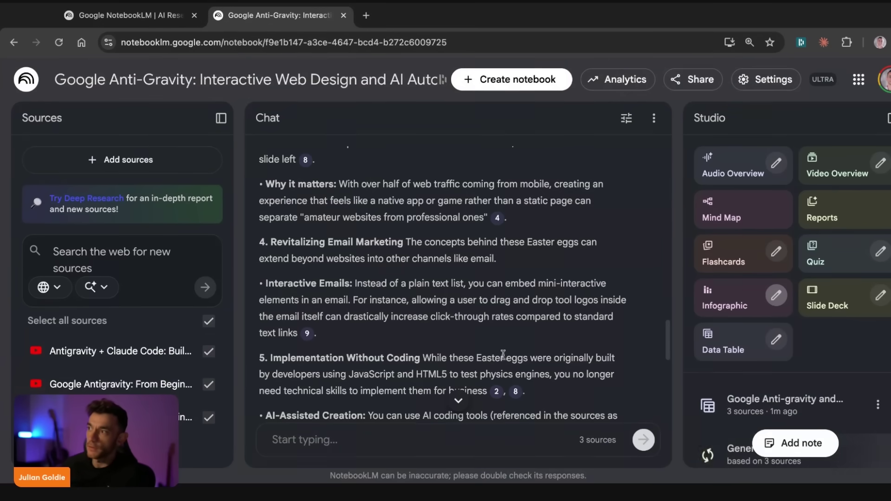
scroll(502, 354, down, 10)
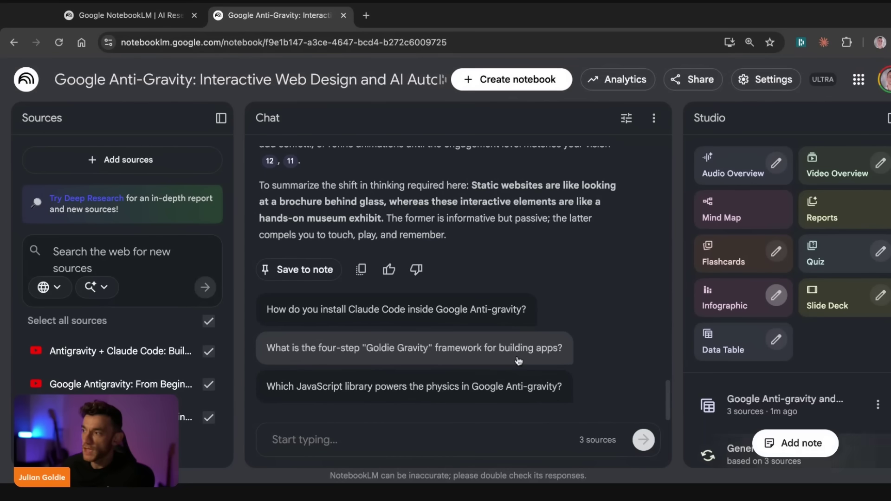
scroll(618, 321, up, 5)
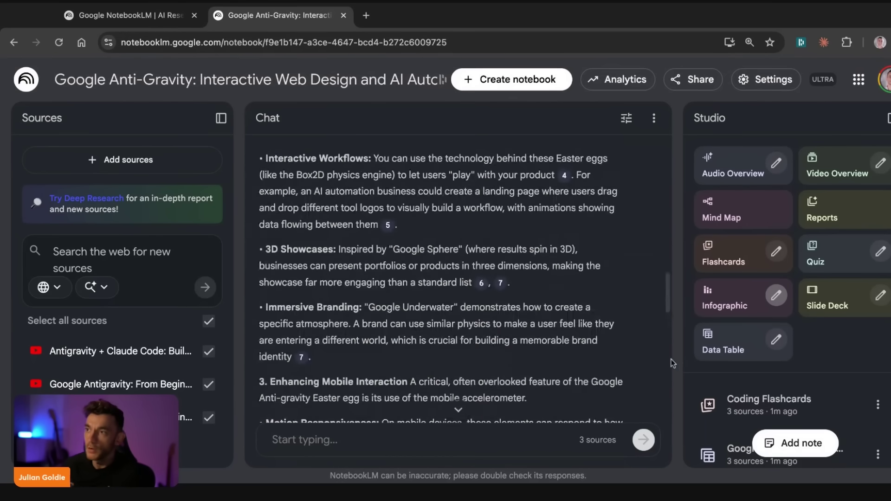
scroll(650, 357, down, 5)
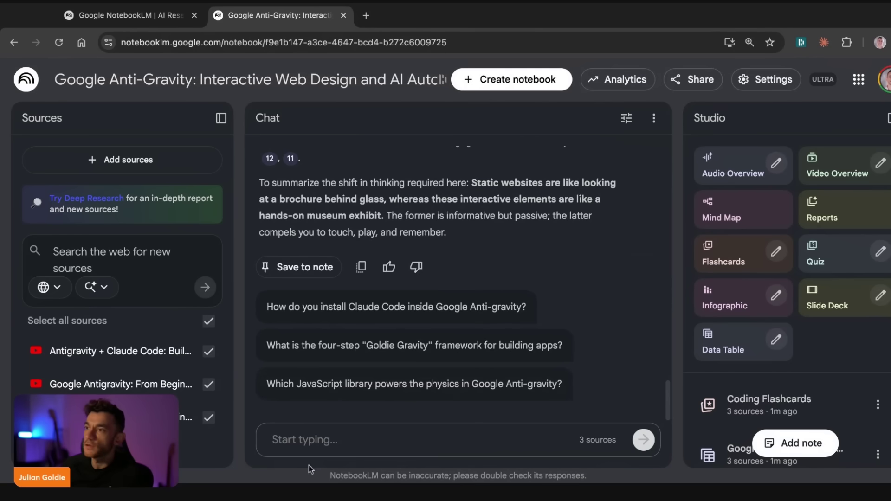
Return to the notebook list and open the "Goldie Agency Sales Training and Operational SOP" notebook.
click(20, 78)
scroll(452, 363, down, 8)
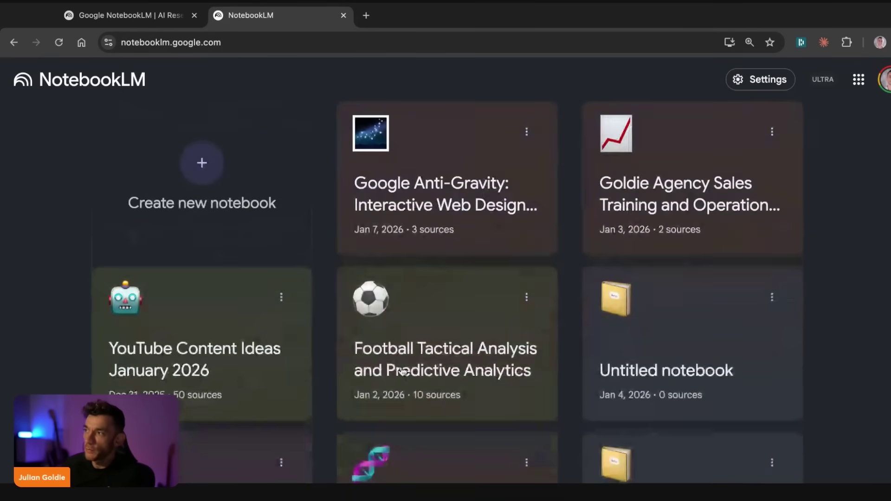
click(617, 238)
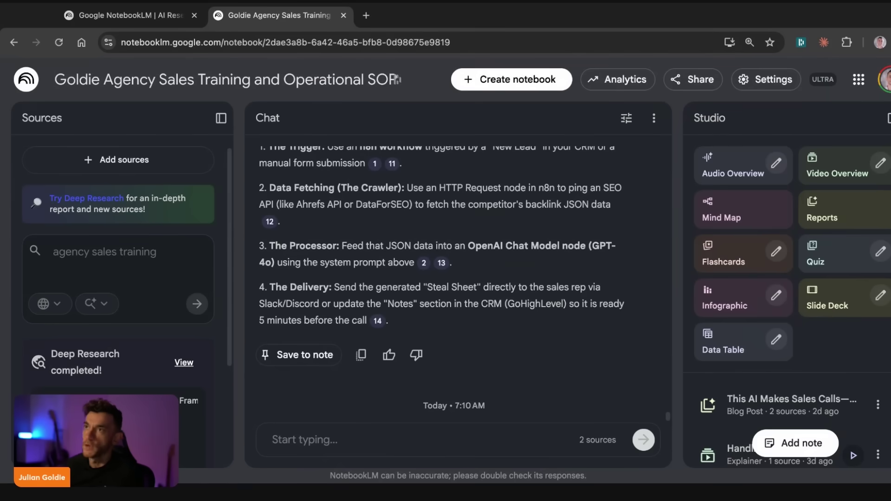
click(26, 79)
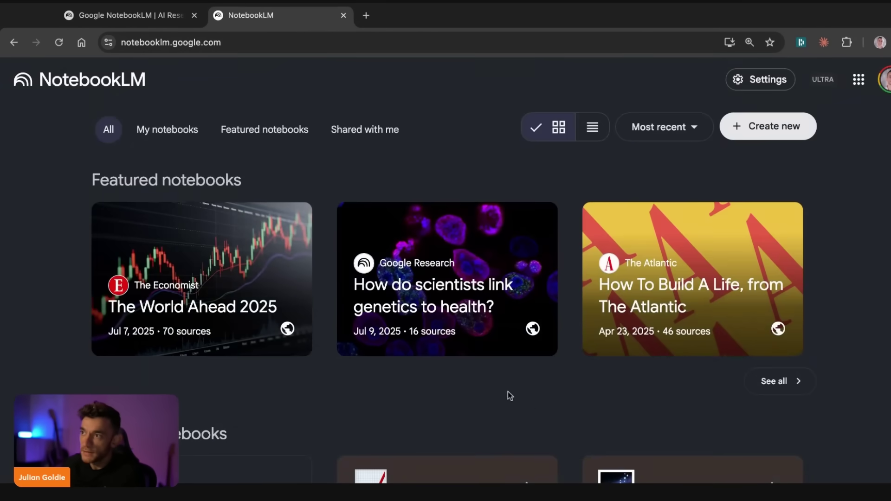
scroll(276, 354, down, 3)
click(480, 335)
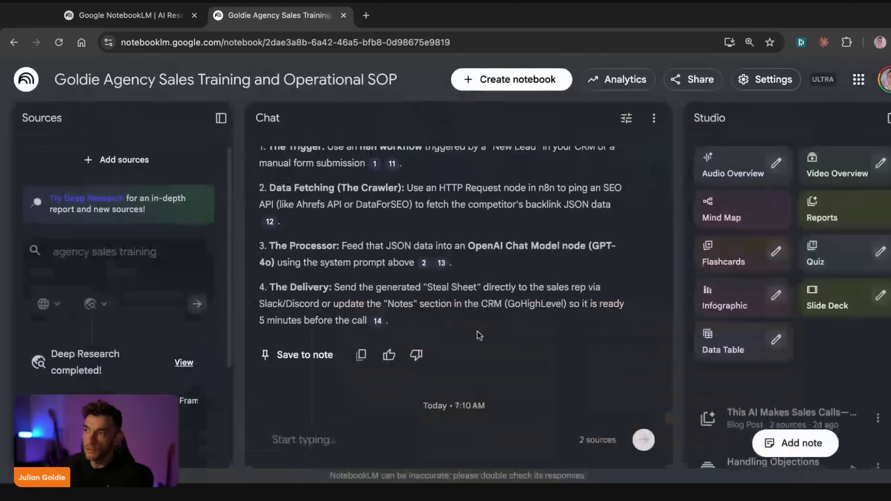
Examine the agency notebook's saved Studio outputs, its source summary and the earlier chat answers.
scroll(720, 324, down, 1)
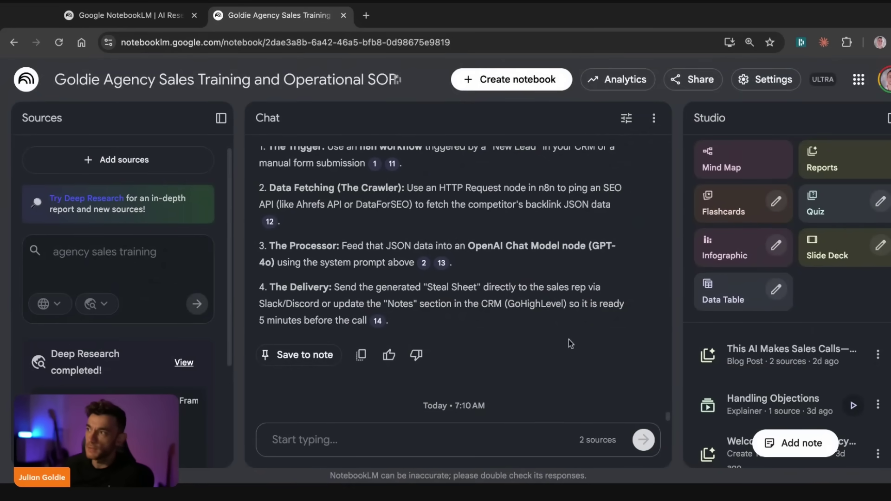
scroll(748, 351, down, 2)
scroll(441, 272, up, 10)
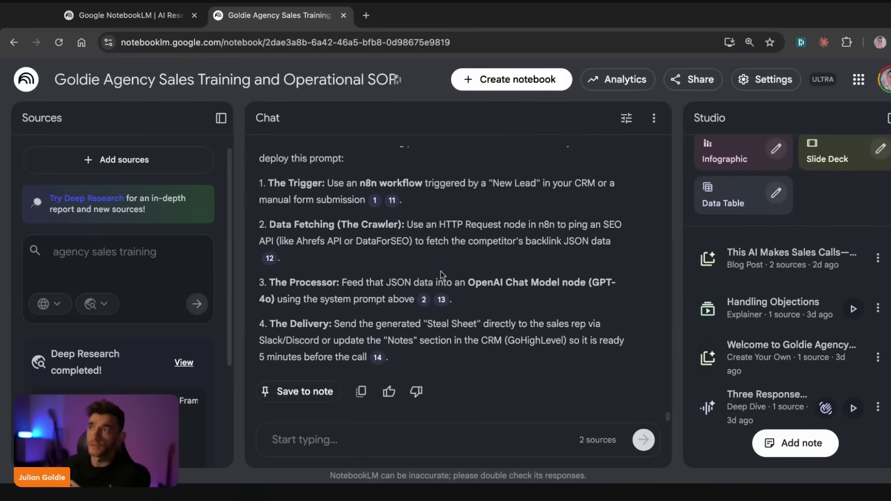
scroll(461, 267, up, 15)
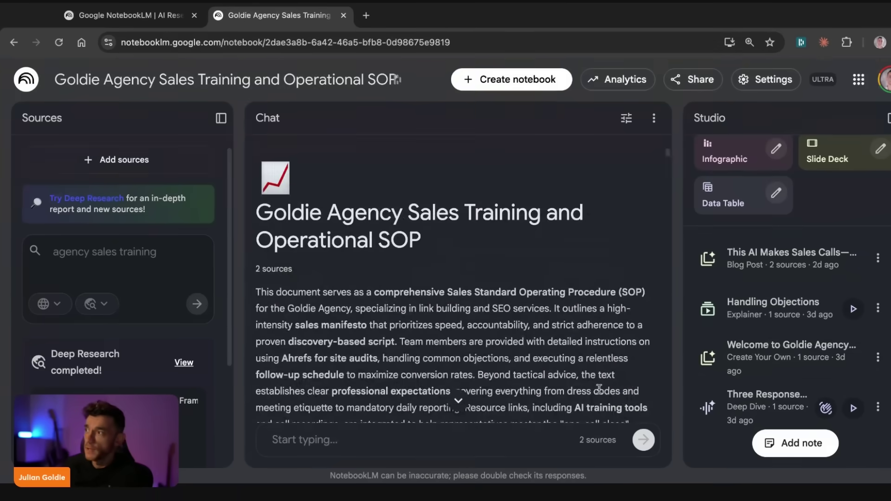
scroll(598, 392, down, 10)
scroll(604, 397, down, 8)
scroll(769, 370, up, 3)
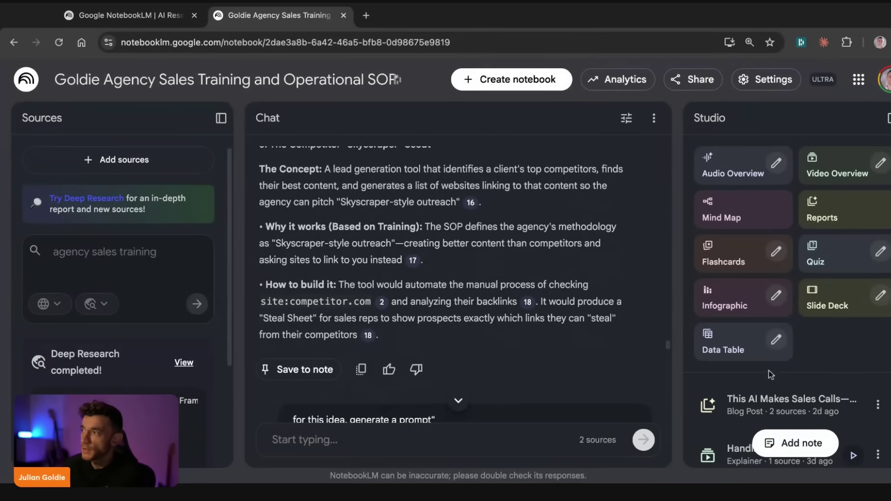
scroll(397, 233, up, 6)
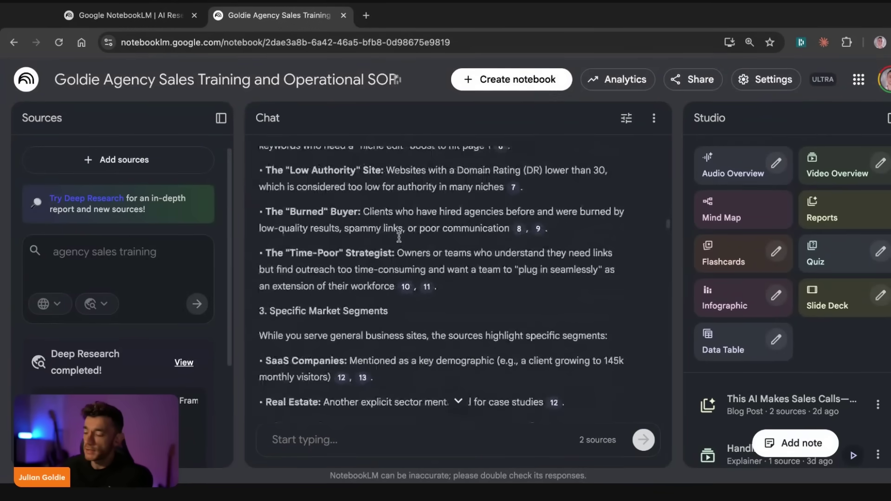
Open Gemini in a new browser tab.
key(super+t)
text(note)
key(Return)
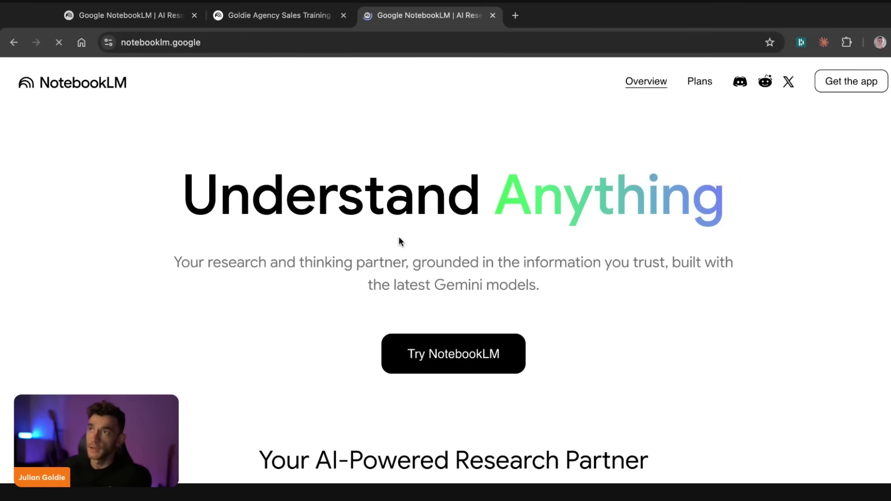
key(super+l)
text(gemini)
key(Return)
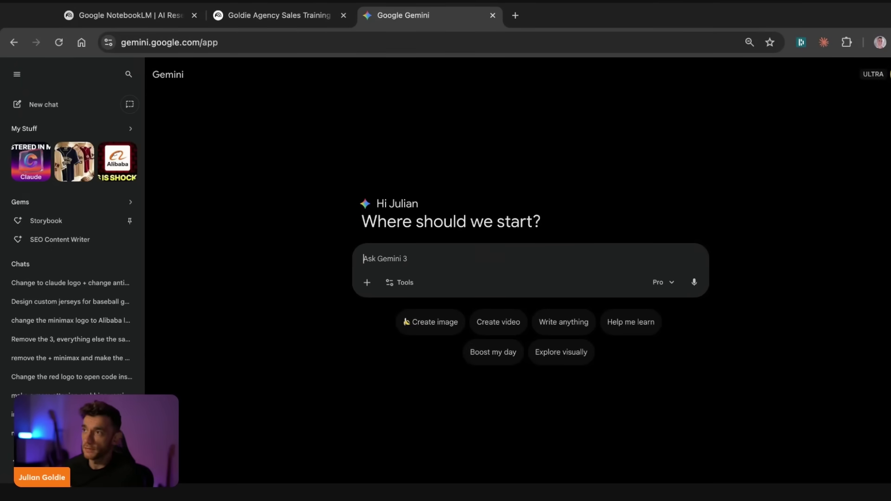
Copy the agency notebook's chat content, from the summary to the last answer, and paste it into the Gemini prompt.
click(287, 19)
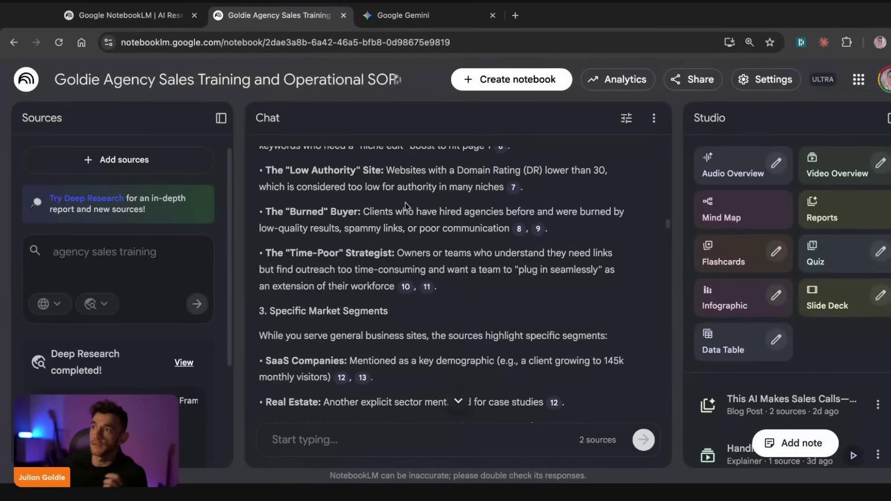
scroll(299, 310, up, 15)
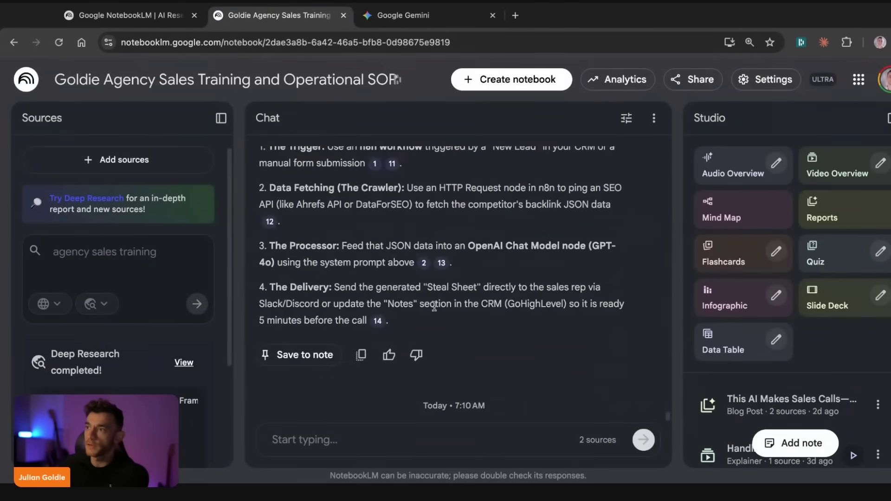
drag(260, 148, 452, 320)
click(459, 29)
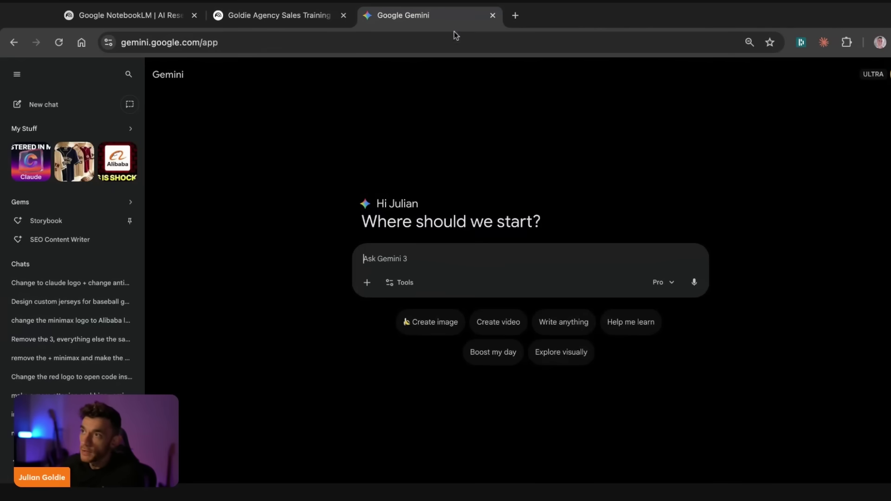
click(249, 28)
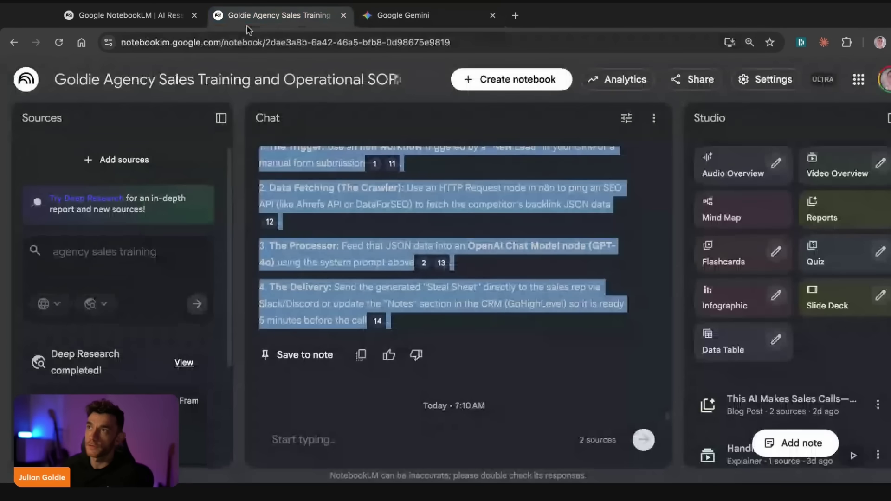
click(378, 27)
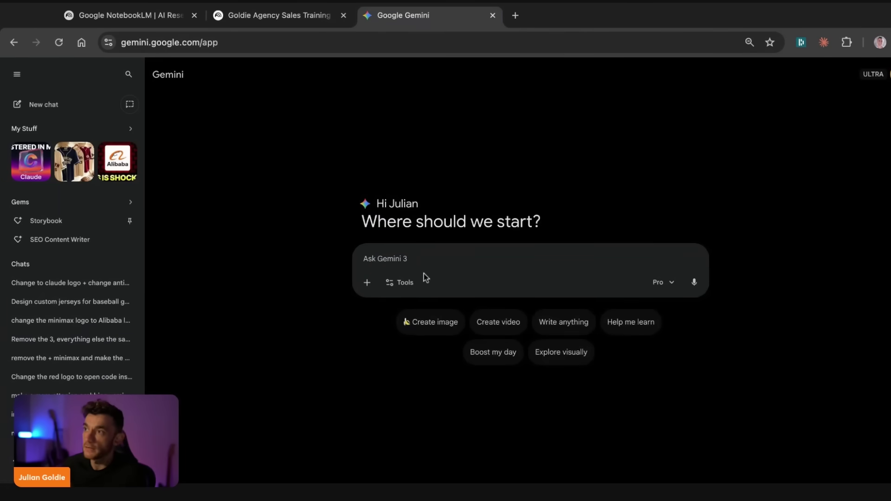
key(ctrl+v)
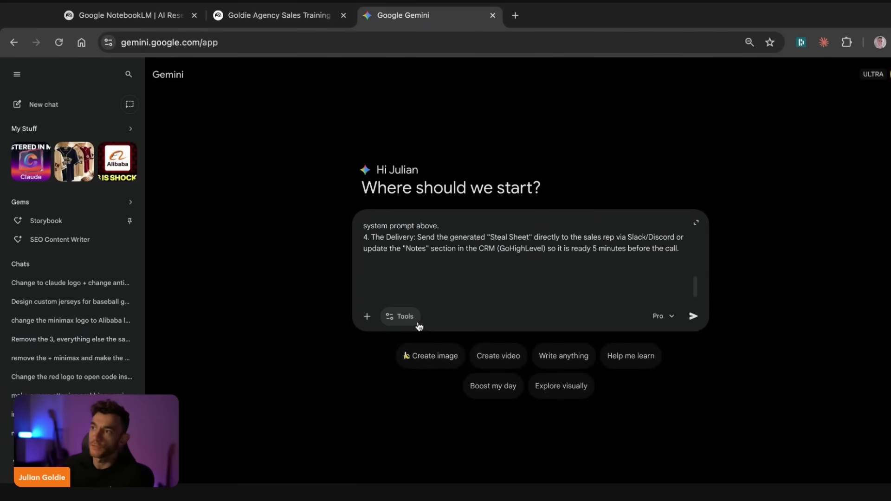
Enable the Dynamic view tool for the pasted notebook content and submit the prompt.
click(413, 318)
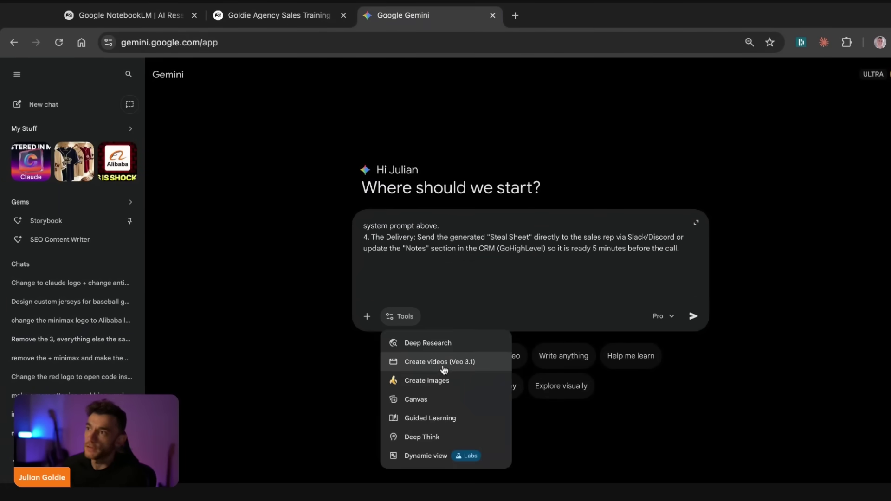
click(427, 456)
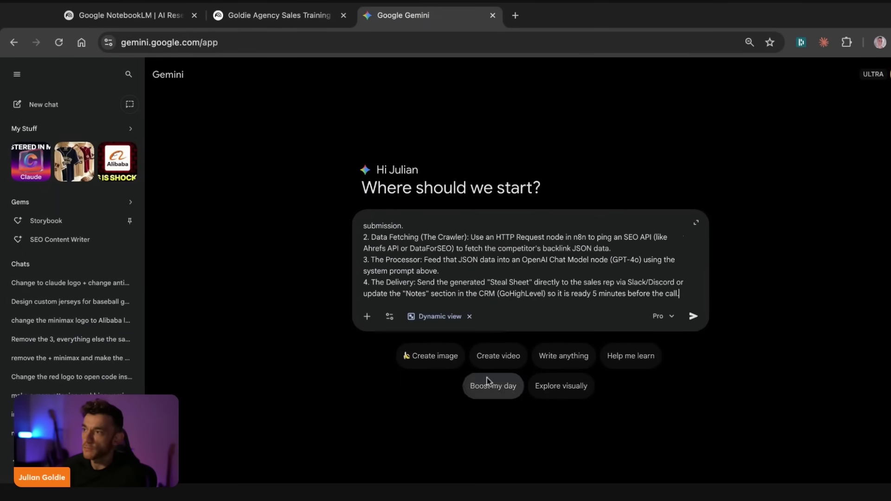
click(693, 319)
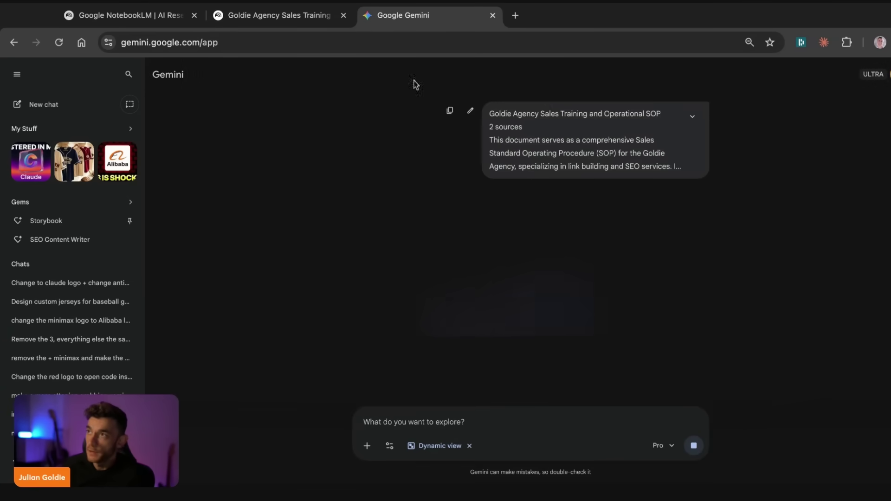
Open a second Gemini chat at gemini.google.com/app in a new browser tab.
key(super+t)
text(gemini.google.com/app)
key(Return)
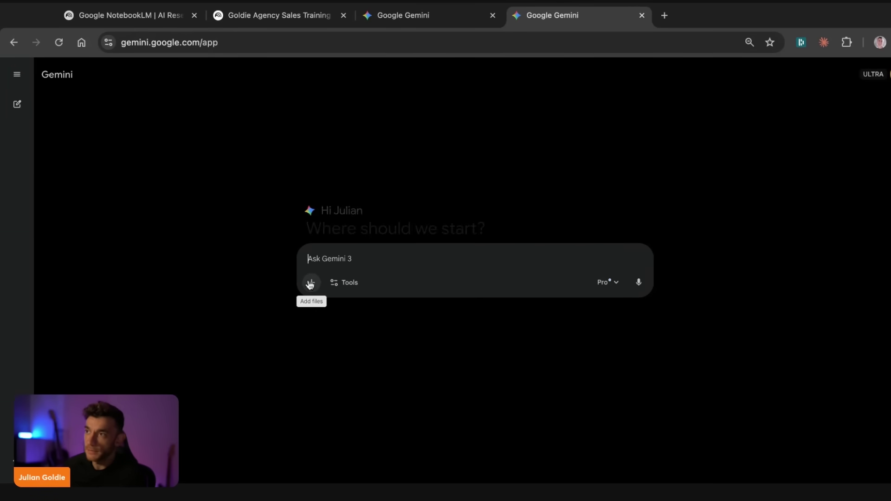
Attach the Football Tactical Analysis, YouTube Content Ideas January 2026, Google Anti-Gravity and Goldie Agency Sales Training notebooks to the Gemini prompt.
click(341, 282)
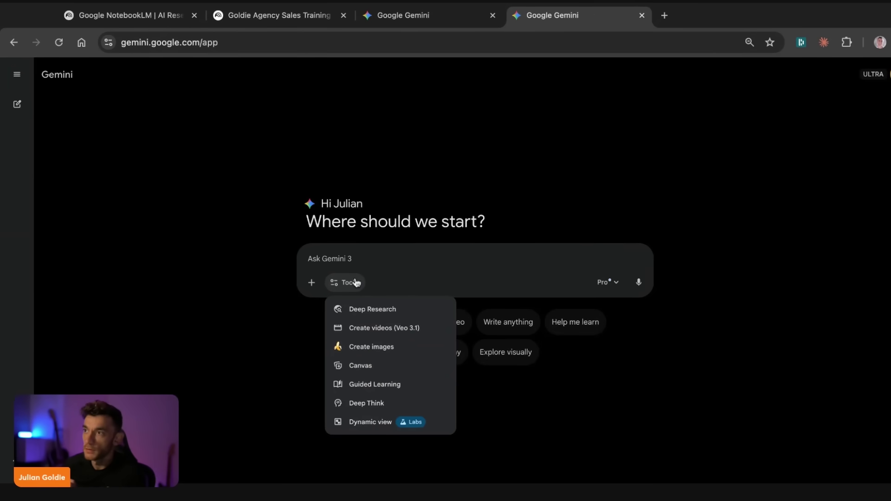
click(312, 283)
click(566, 306)
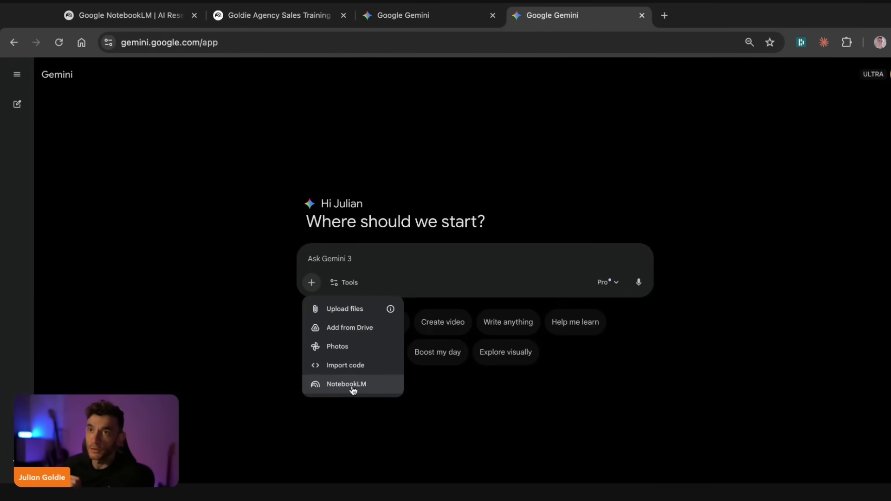
click(372, 387)
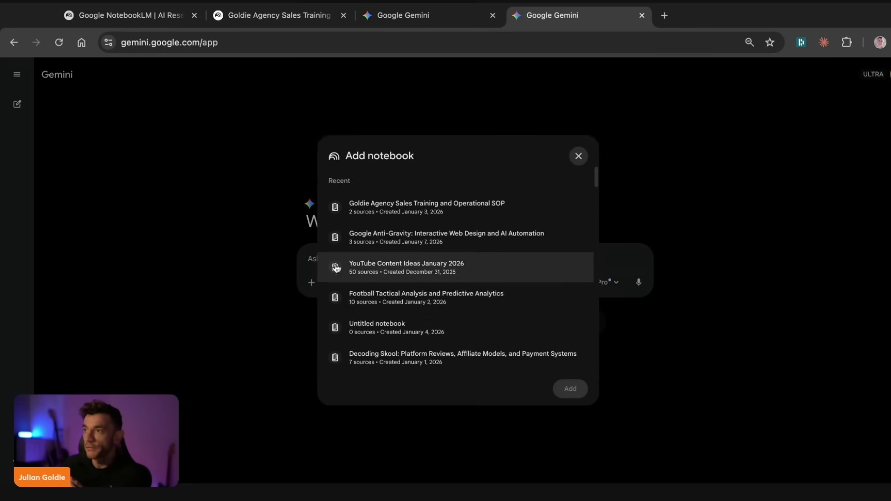
click(403, 294)
click(398, 262)
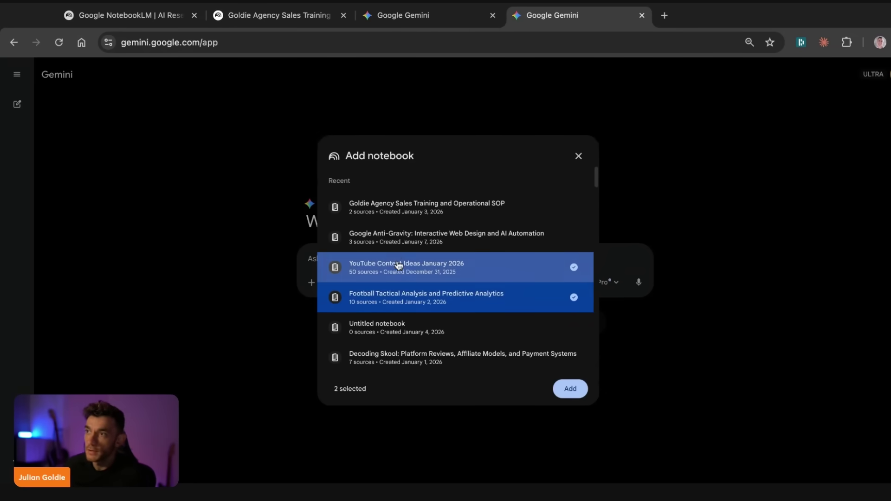
click(402, 239)
click(409, 218)
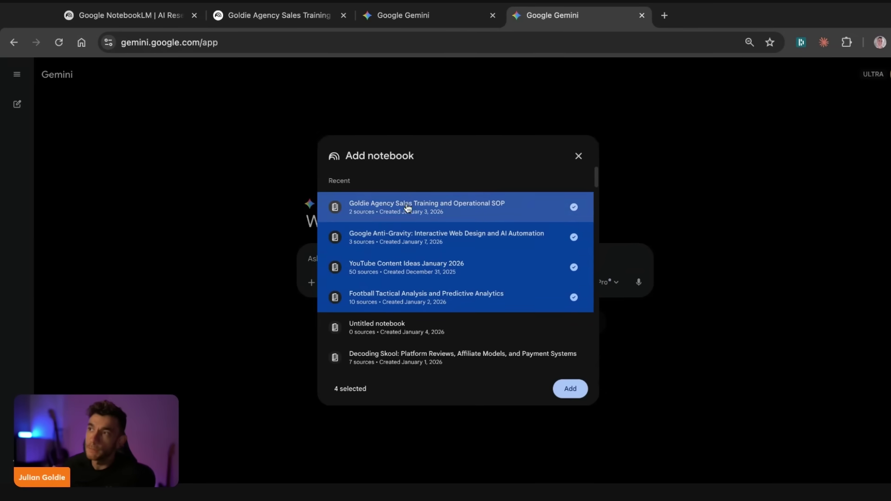
click(570, 389)
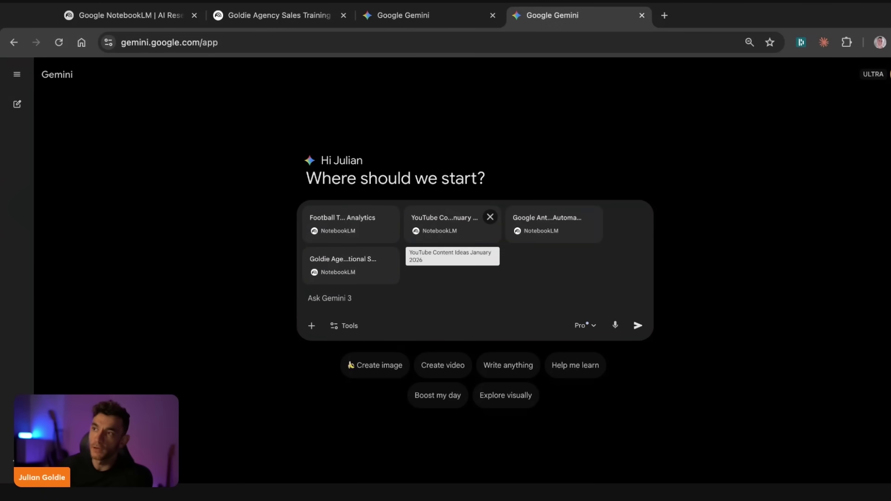
Examine the Skyscraper Scout tool generated in the Dynamic view chat, including its target configuration form and SOP training section.
click(411, 15)
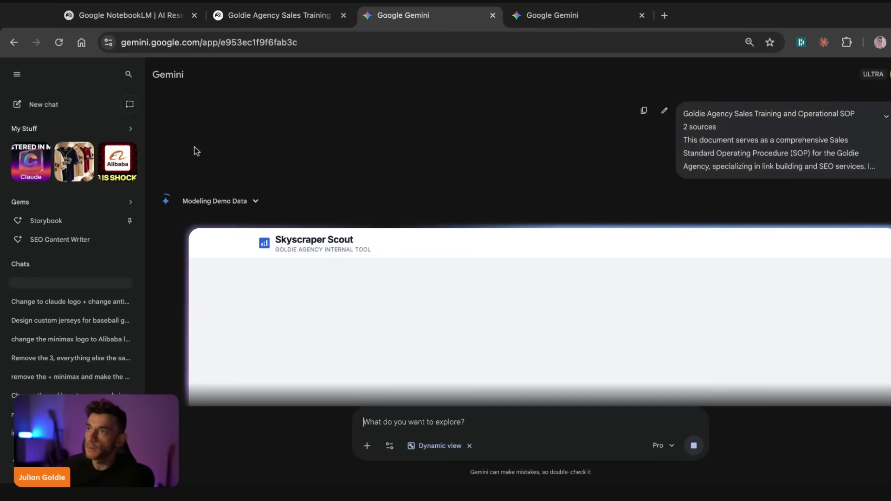
key(ctrl+minus)
key(ctrl+minus)
key(ctrl+minus)
key(ctrl+minus)
key(ctrl+minus)
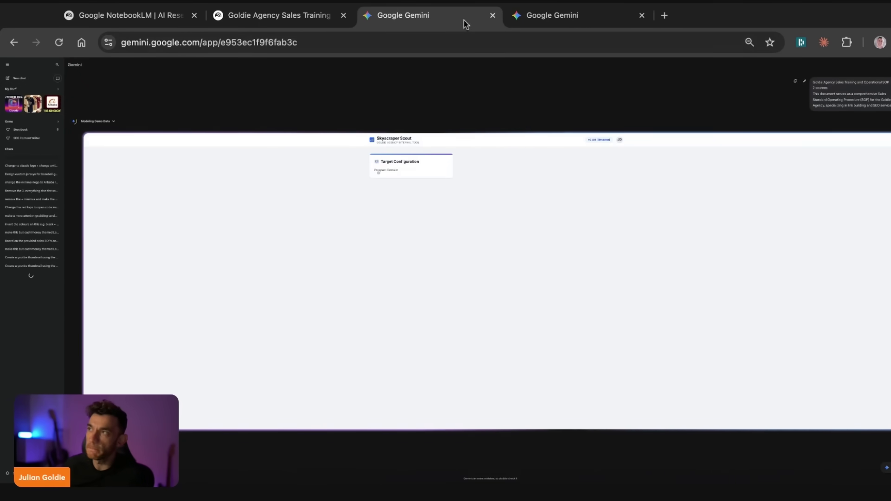
key(ctrl+plus)
key(ctrl+plus)
key(ctrl+plus)
key(ctrl+plus)
key(ctrl+plus)
key(ctrl+plus)
key(ctrl+plus)
key(ctrl+plus)
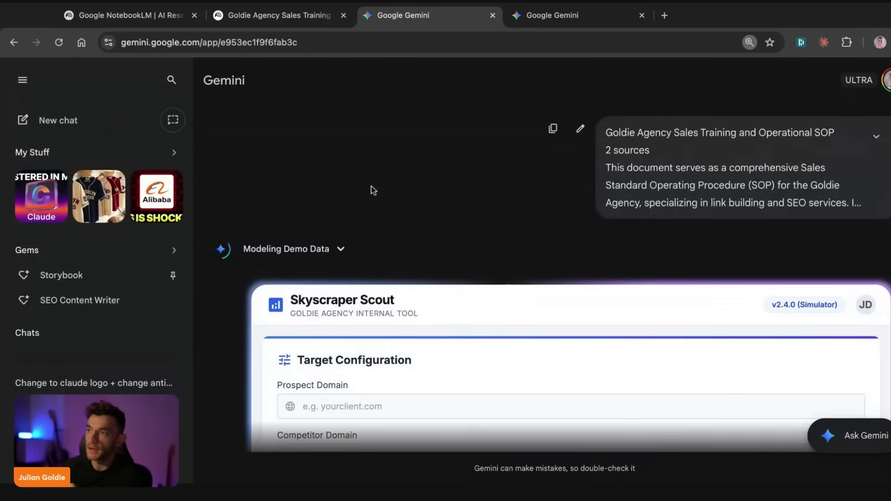
scroll(370, 189, down, 3)
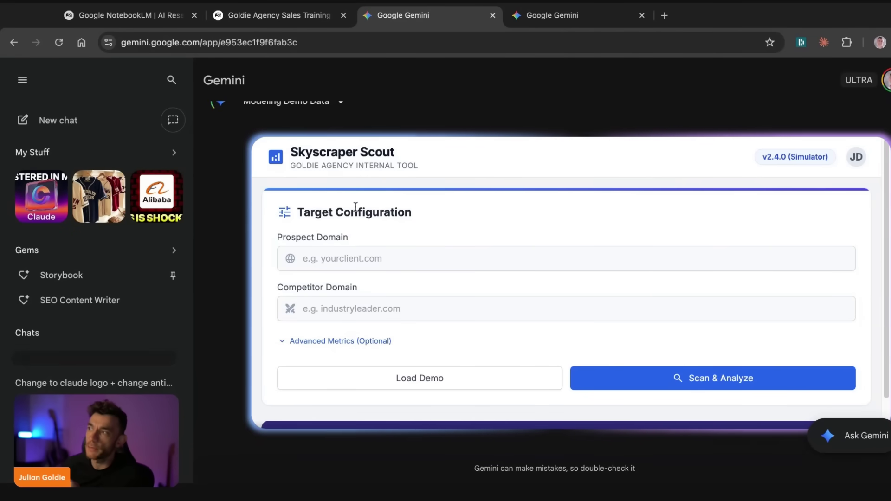
scroll(343, 257, down, 3)
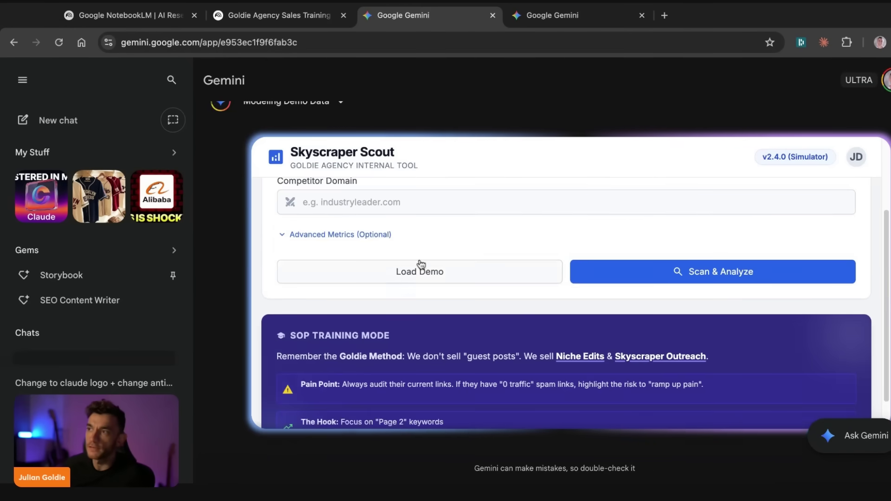
scroll(430, 257, up, 3)
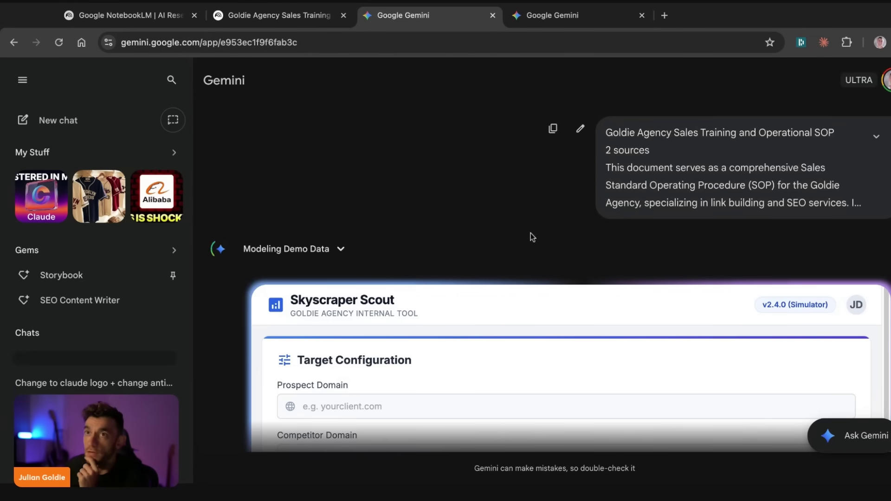
Remove the agency, YouTube and Google Anti-Gravity notebooks from the second Gemini chat's prompt, keeping only the football notebook.
click(267, 19)
click(577, 15)
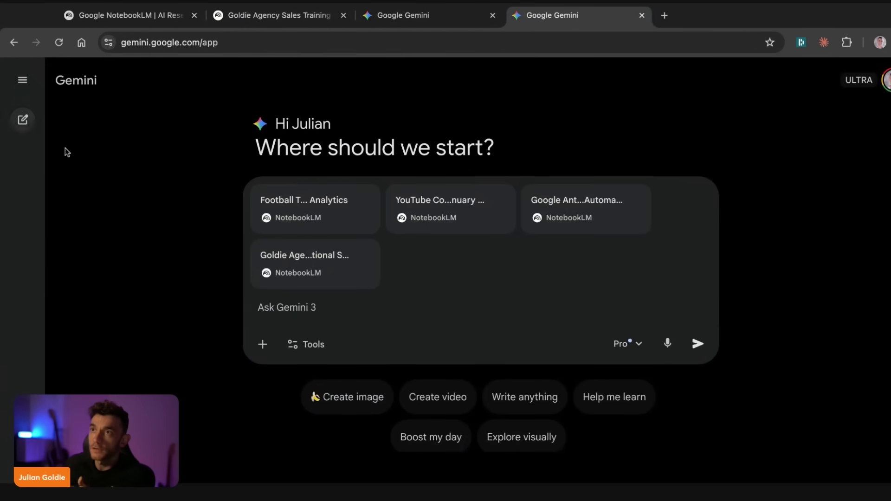
click(365, 254)
click(501, 227)
click(501, 227)
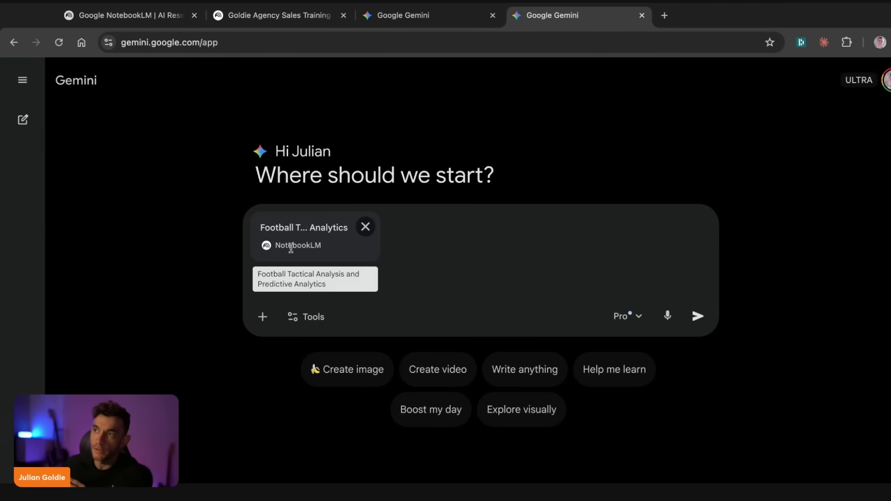
Enter the prompt "create a landing page for this", enable the Canvas tool and submit it.
text(create a landing page for this)
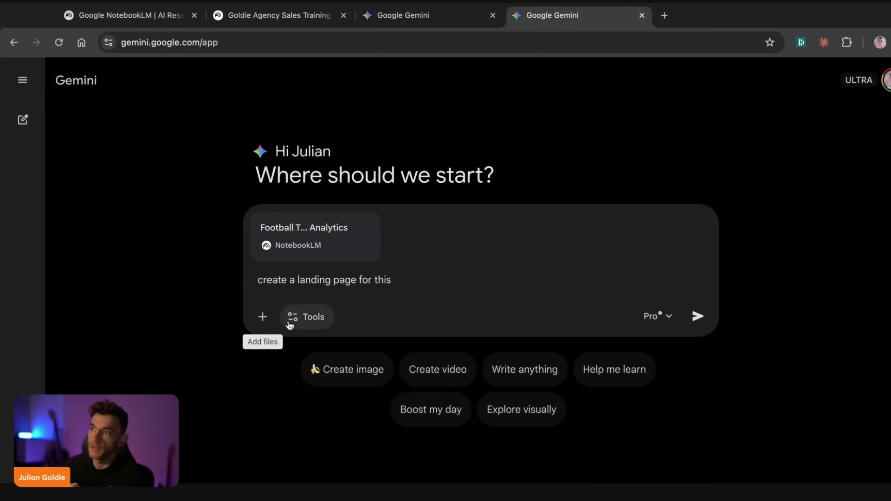
click(293, 319)
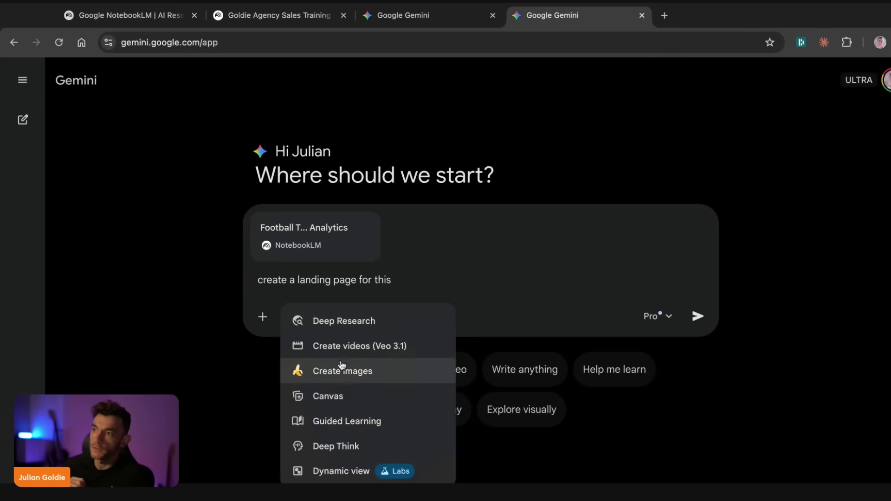
click(332, 391)
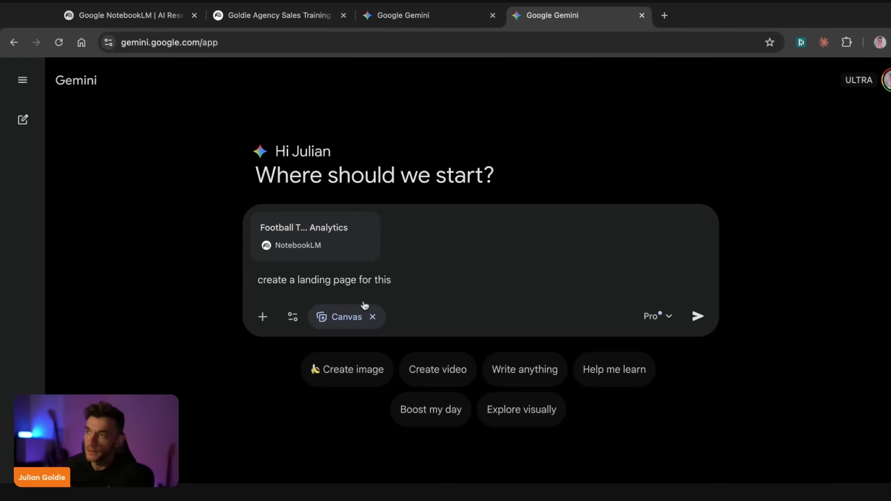
click(692, 320)
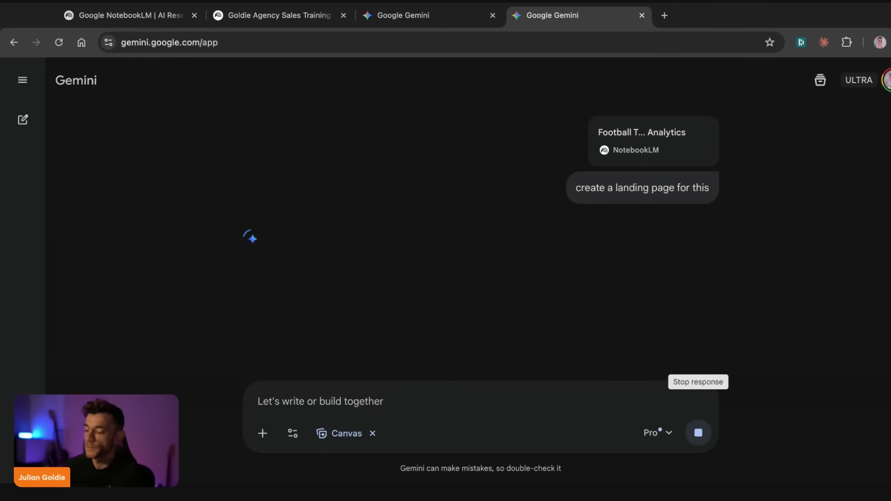
Open the NotebookLM website in a new browser tab and view its app download page.
key(ctrl+t)
text(note)
key(Return)
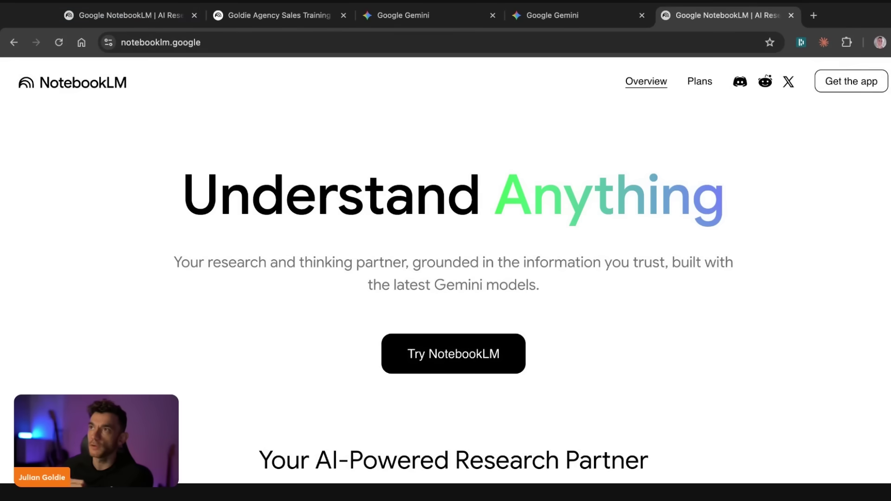
click(839, 83)
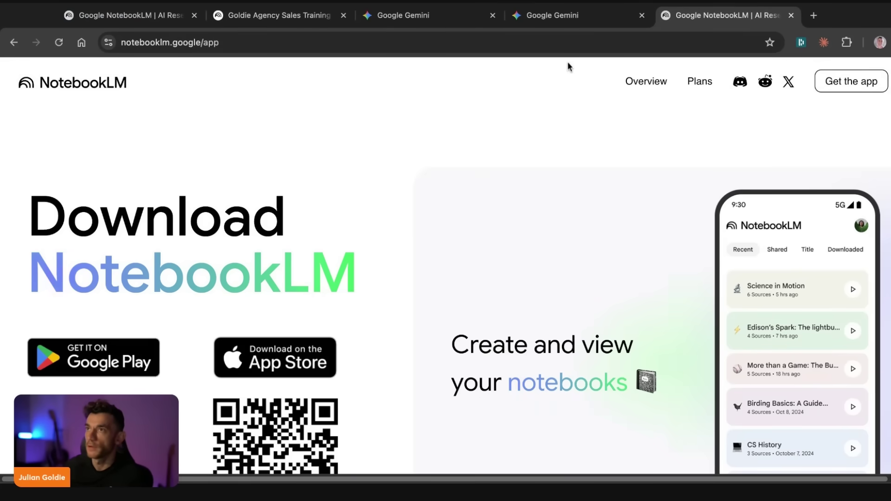
Load a third Gemini chat in the newest browser tab, in place of the NotebookLM download page.
key(ctrl+l)
text(gemini)
key(Return)
key(ctrl+2)
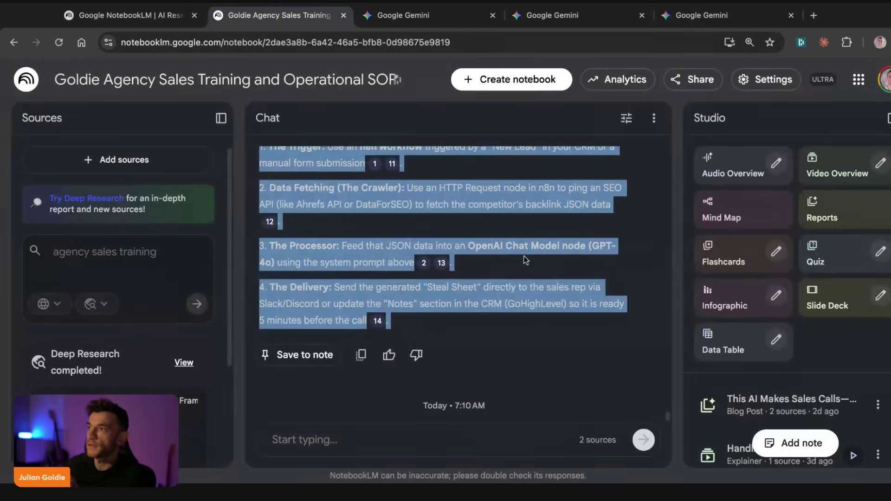
click(710, 18)
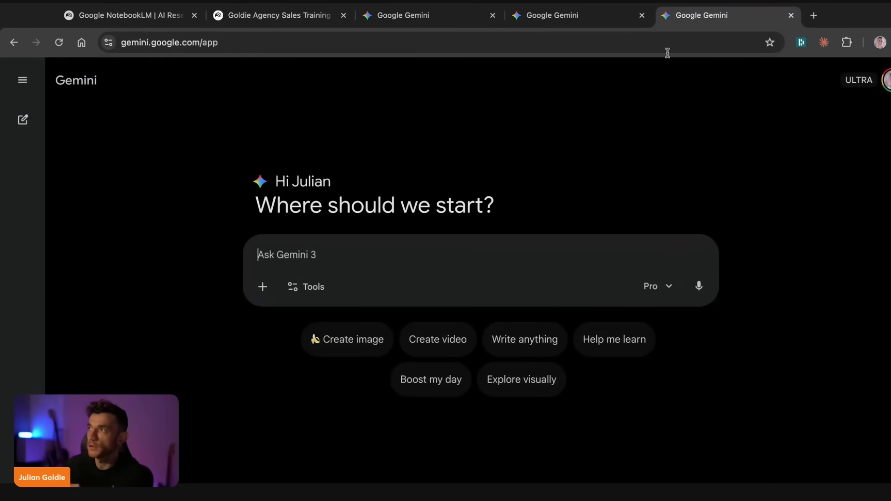
Attach the Goldie Agency Sales Training and Operational SOP notebook to the third Gemini chat's prompt.
click(263, 287)
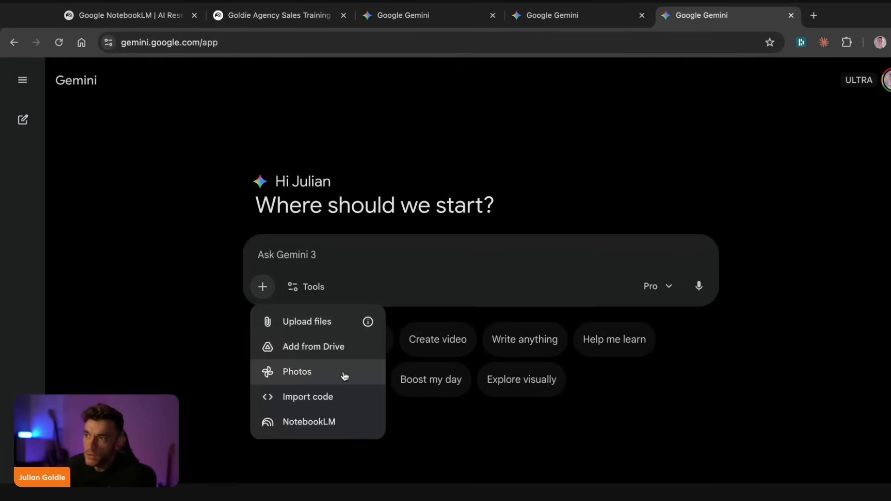
click(324, 423)
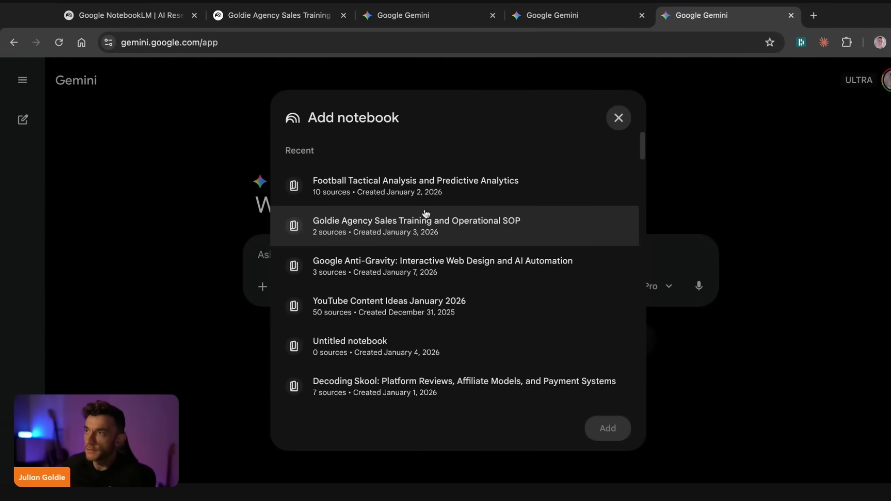
click(402, 218)
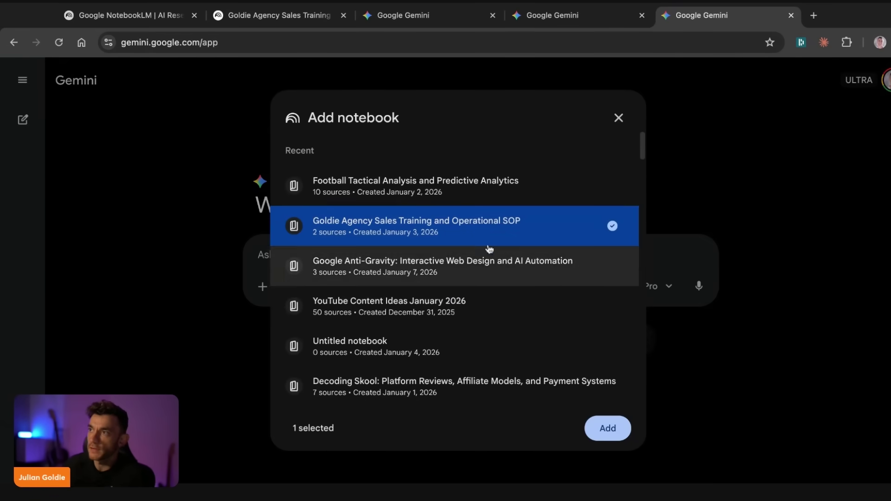
click(602, 436)
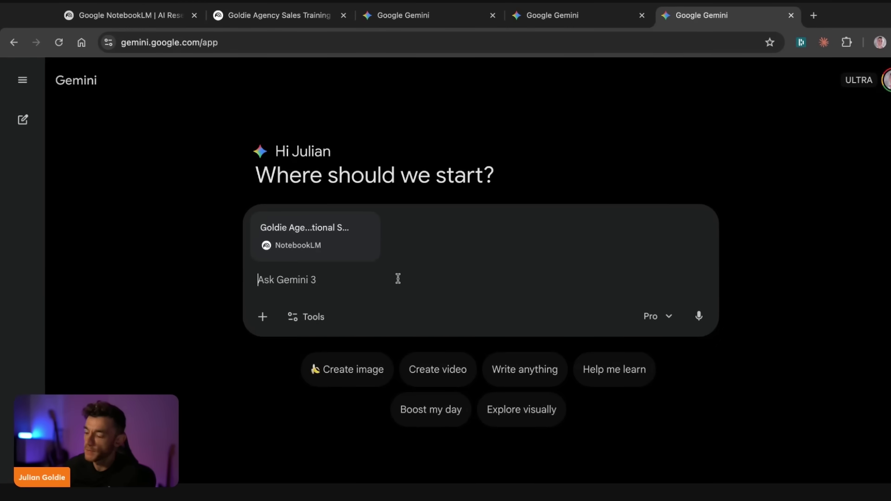
Enable the Canvas tool and submit the prompt "build out a useful calculator for my sales team that'll help them on sales calls".
click(304, 317)
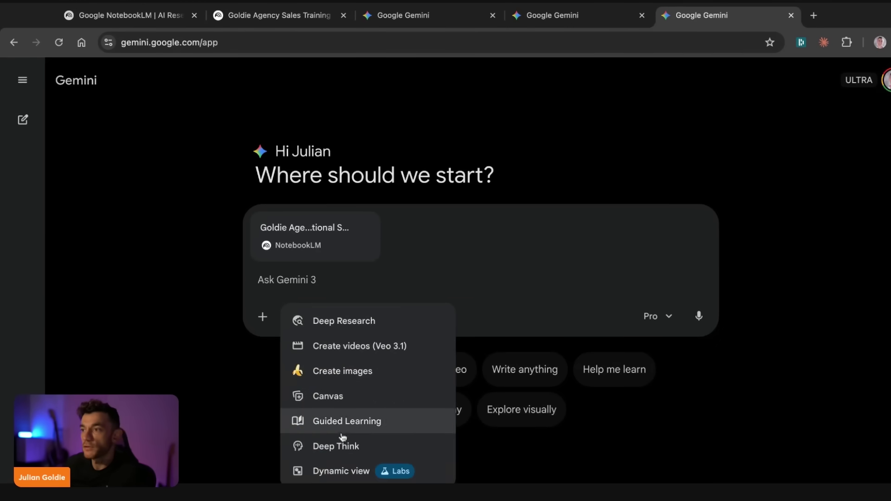
click(308, 397)
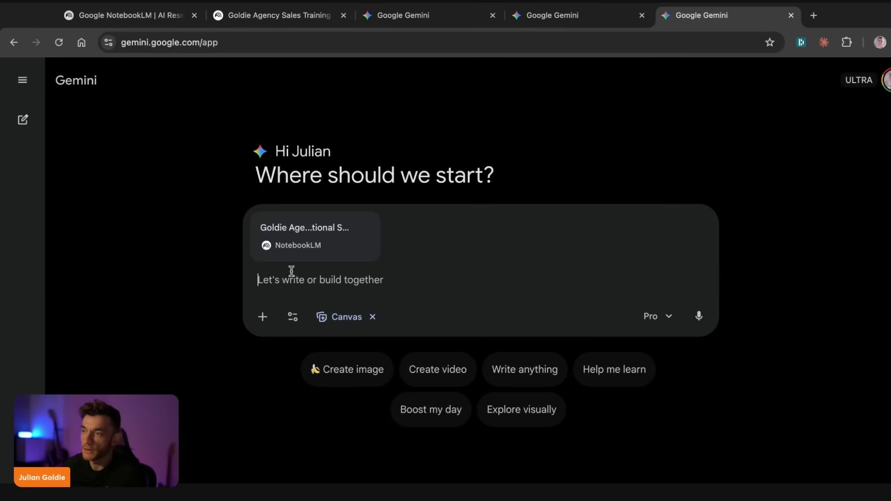
text(build out a useful calculator for my sales tea)
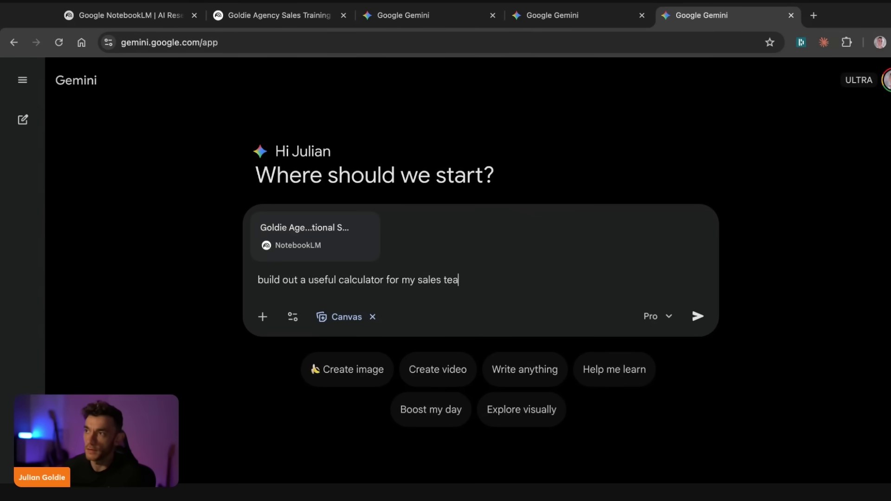
text(m that'll help them on sale)
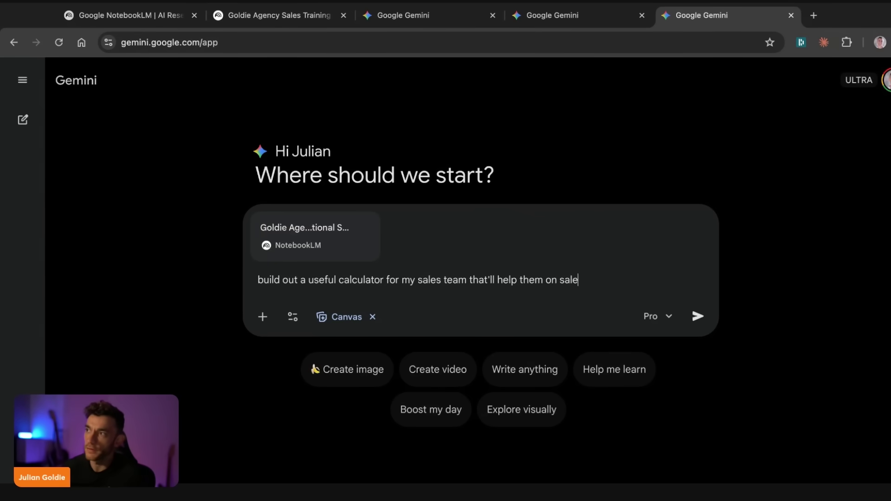
text(s calls.)
key(Return)
Check the progress of the landing page and sales calculator responses in the open Gemini chats.
click(451, 16)
click(568, 18)
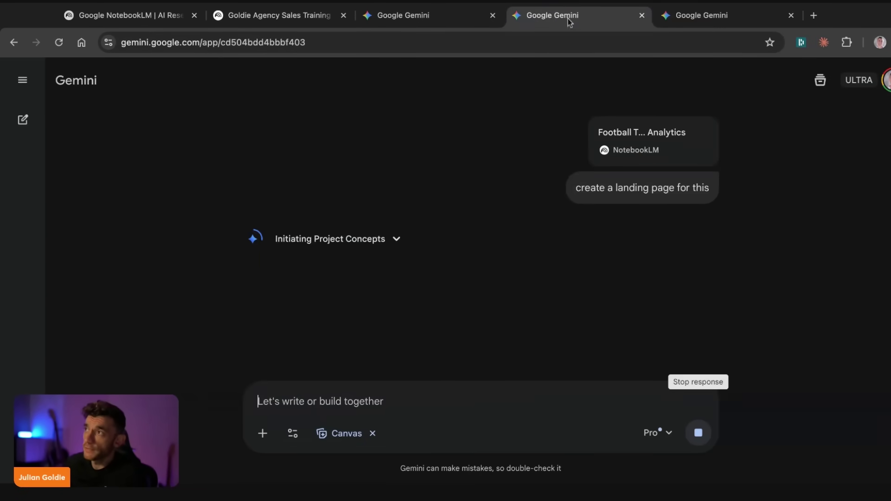
click(662, 19)
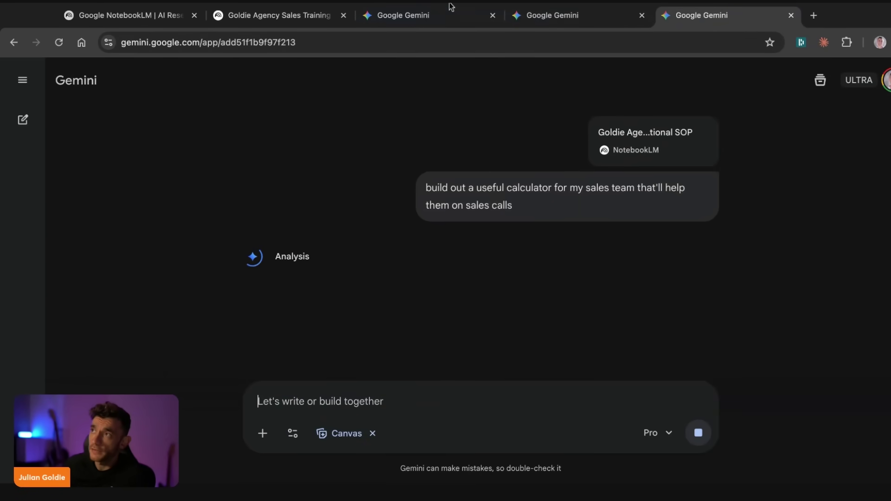
View the agency notebook's Studio outputs, go to the NotebookLM home page and reopen the agency notebook from the notebook list.
click(233, 17)
scroll(743, 334, down, 3)
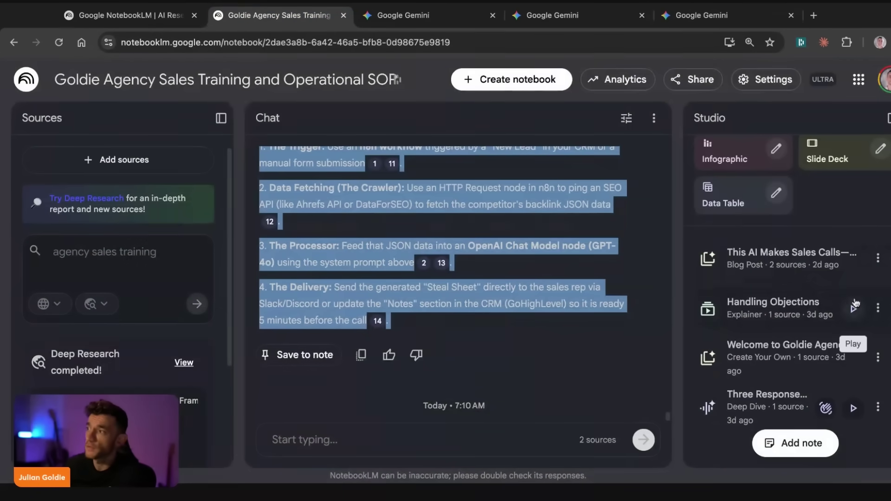
click(35, 81)
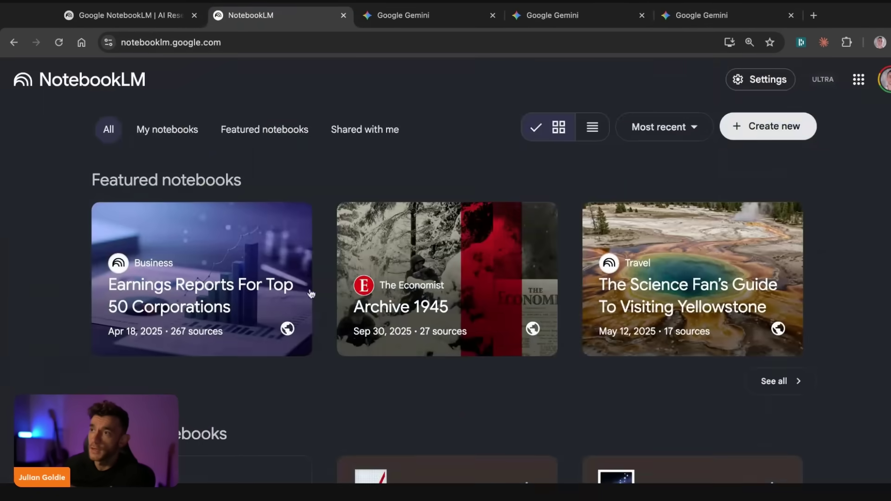
scroll(311, 293, down, 5)
click(511, 328)
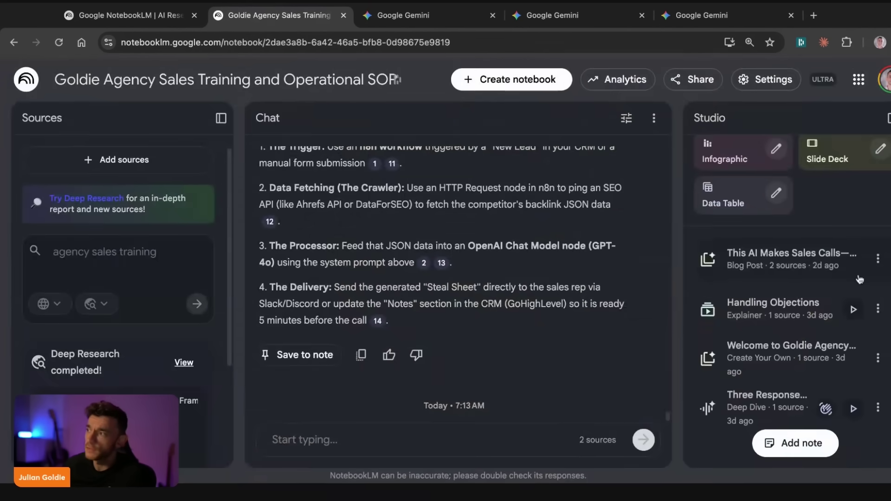
Look over the Skyscraper Scout tool and check the Tactico landing page and Goldie Sales Calculator responses in the Gemini chats.
click(502, 6)
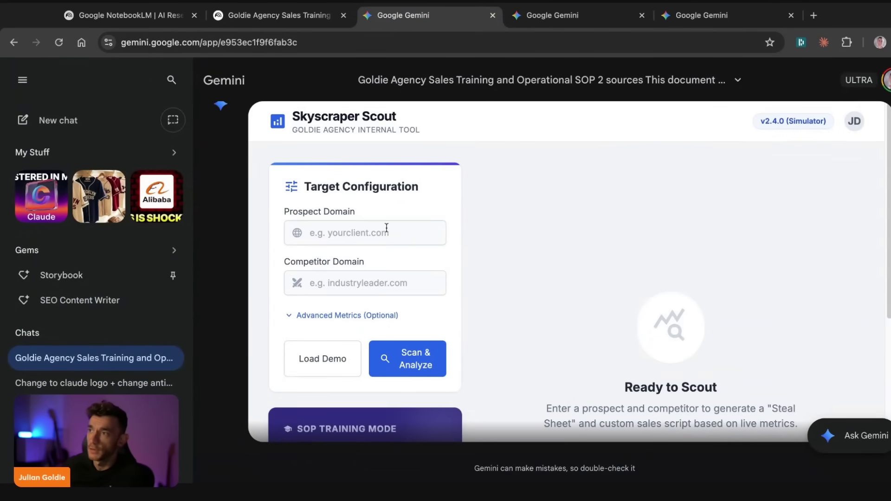
click(387, 227)
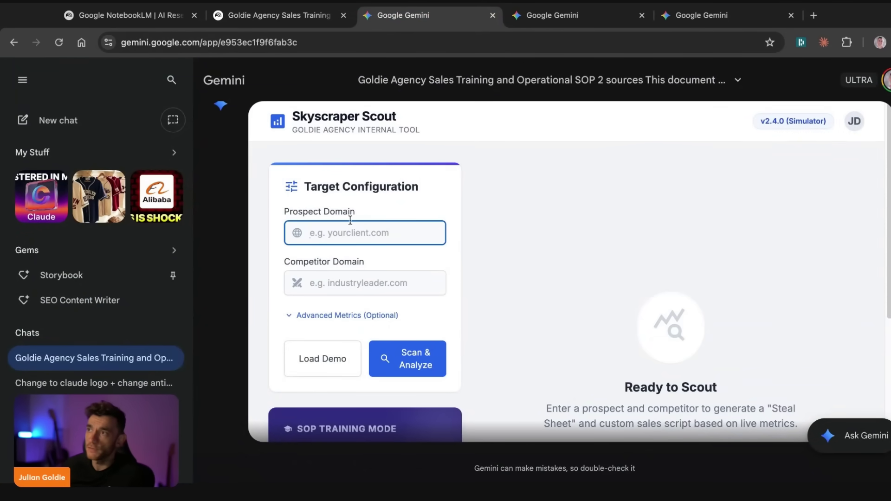
click(523, 16)
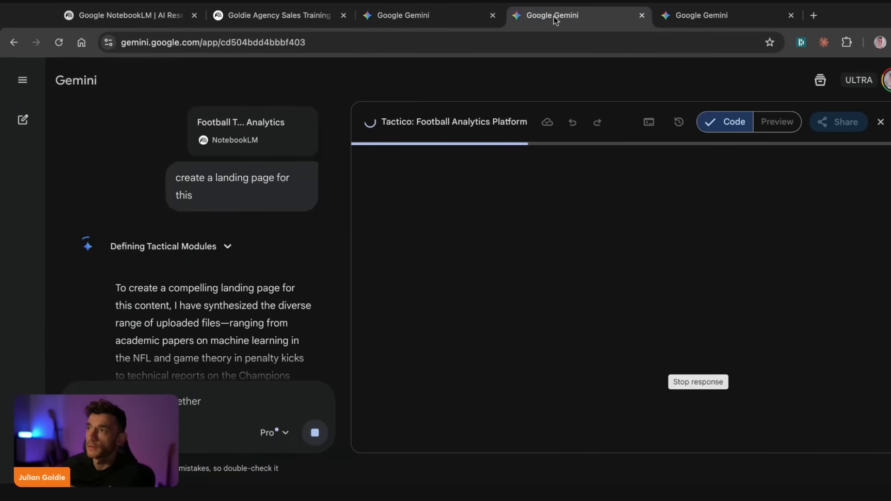
click(411, 18)
click(557, 11)
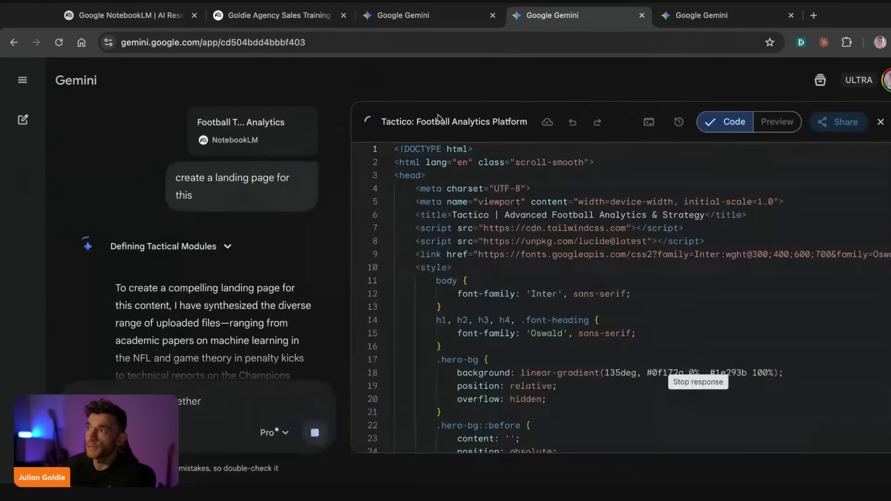
click(682, 16)
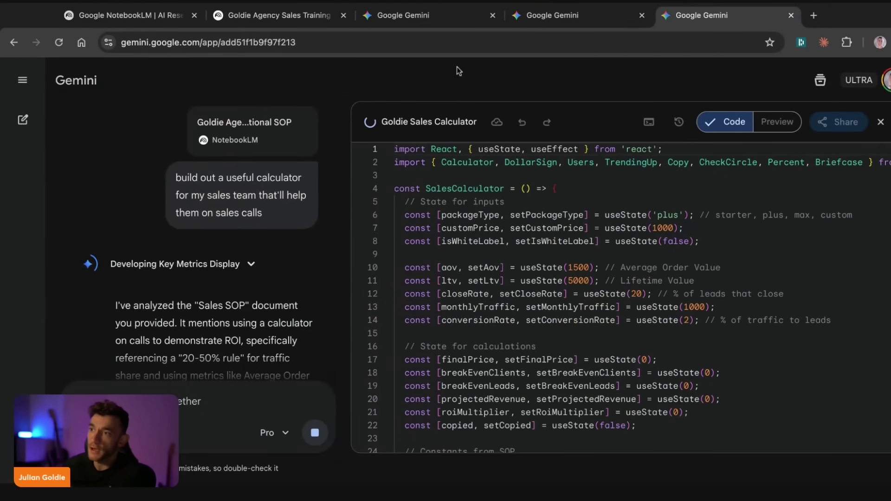
Examine the sales calculator chat's model options, reasoning and generated code, and recheck the landing page and Skyscraper Scout chats.
click(271, 440)
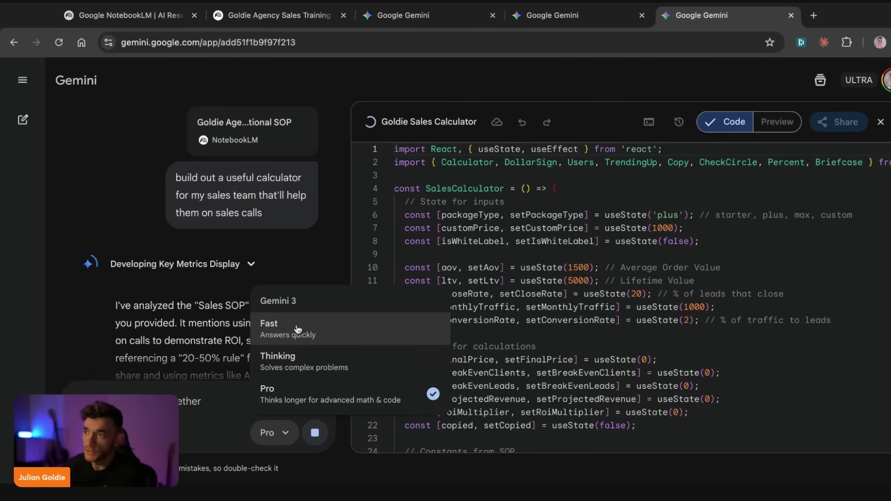
click(252, 264)
scroll(490, 271, down, 2)
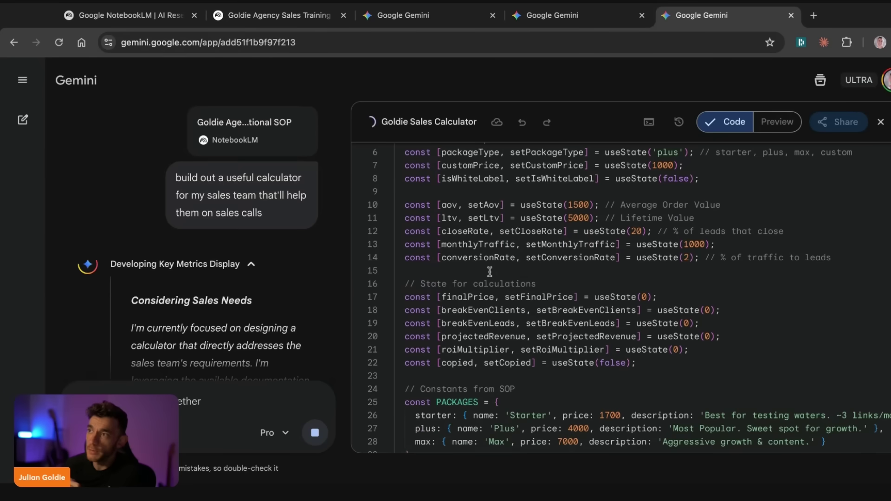
click(558, 13)
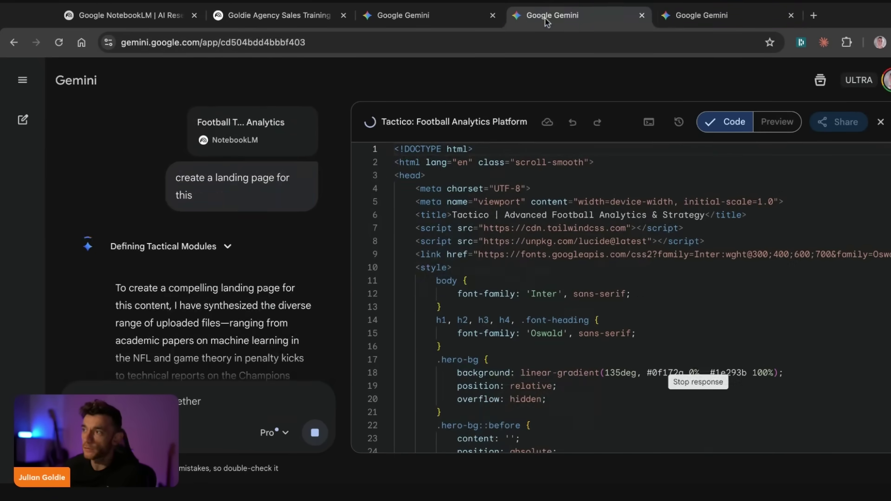
click(441, 16)
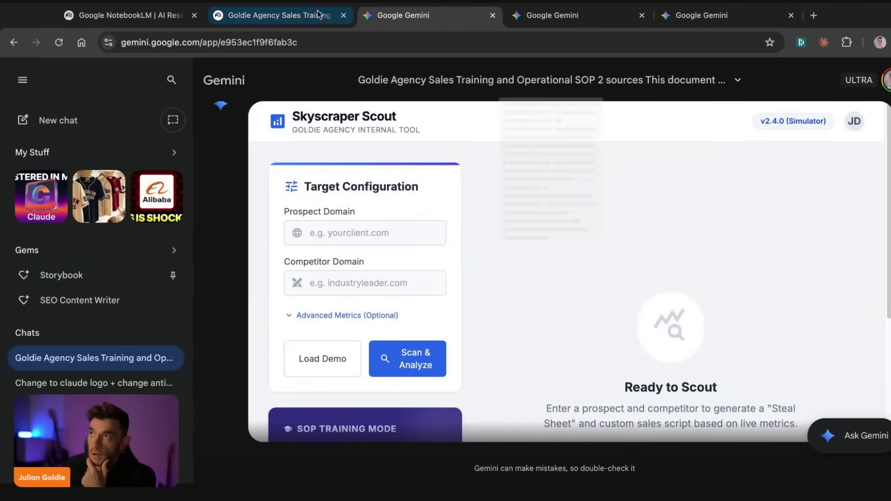
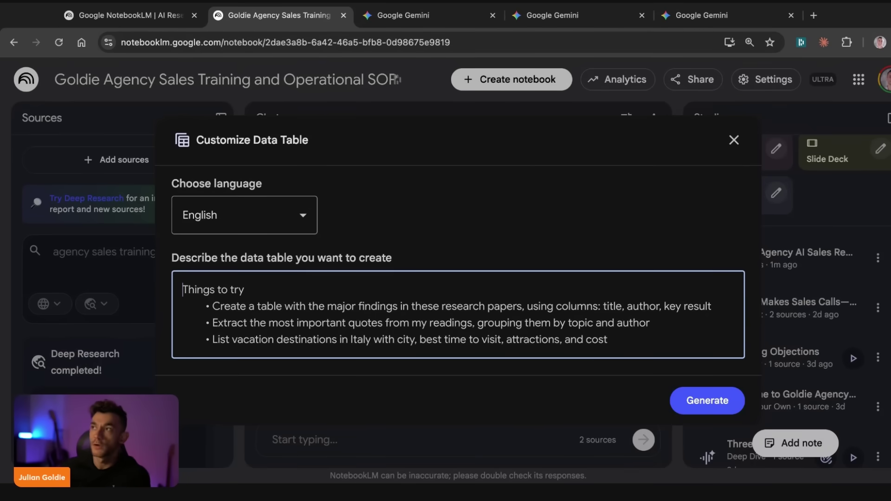
Dismiss the Data Table customization and look through the agency notebook's chat from its summary downward.
click(734, 139)
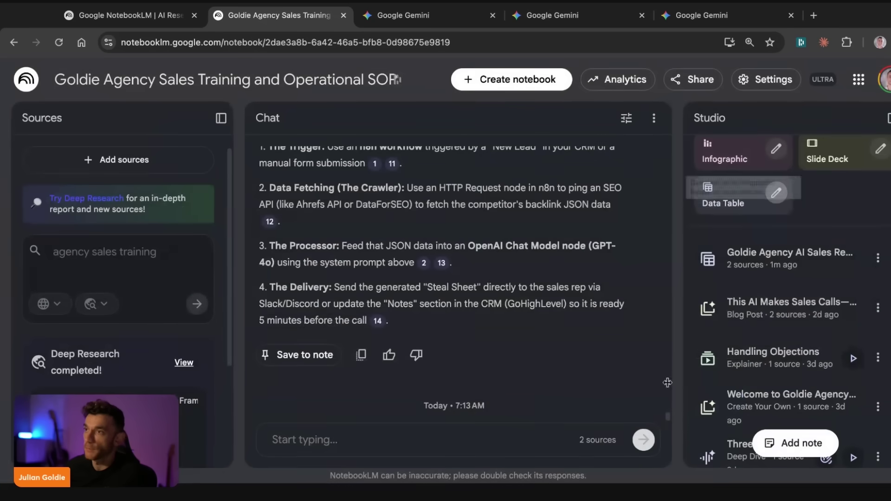
scroll(589, 352, up, 20)
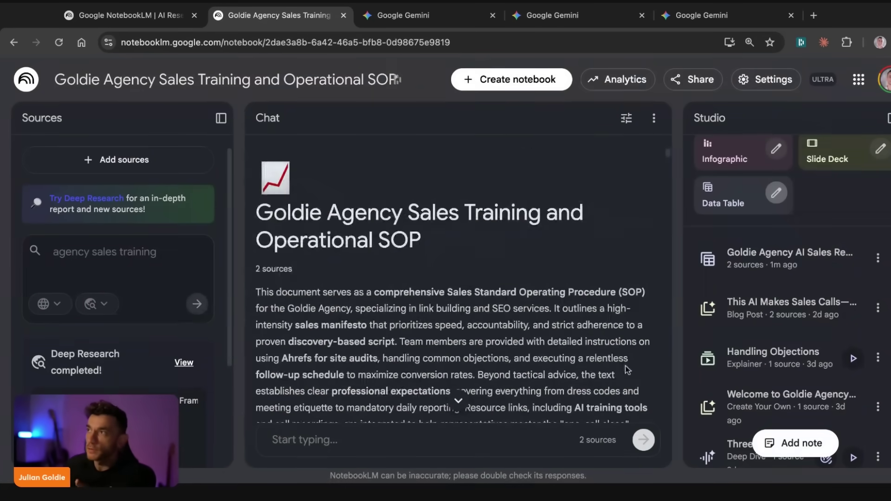
scroll(622, 369, down, 15)
Open X account analytics in a new browser tab and examine the Audience and Content reports.
key(ctrl+t)
text(x)
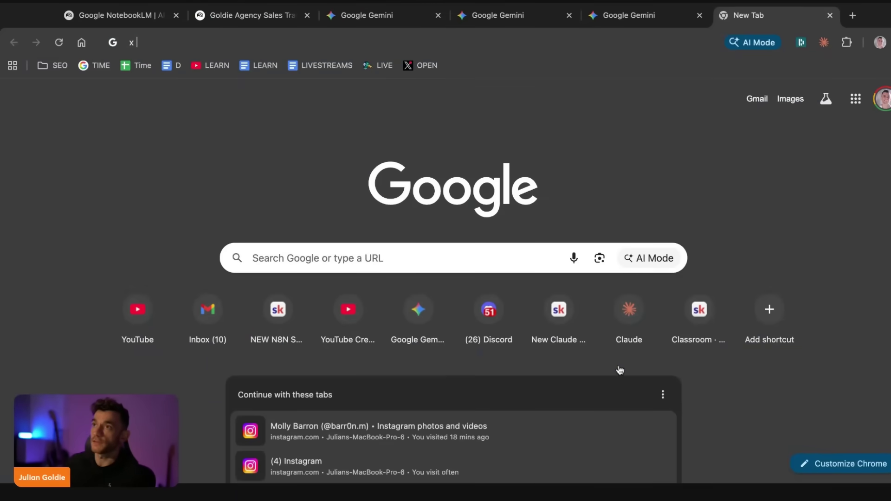
key(Return)
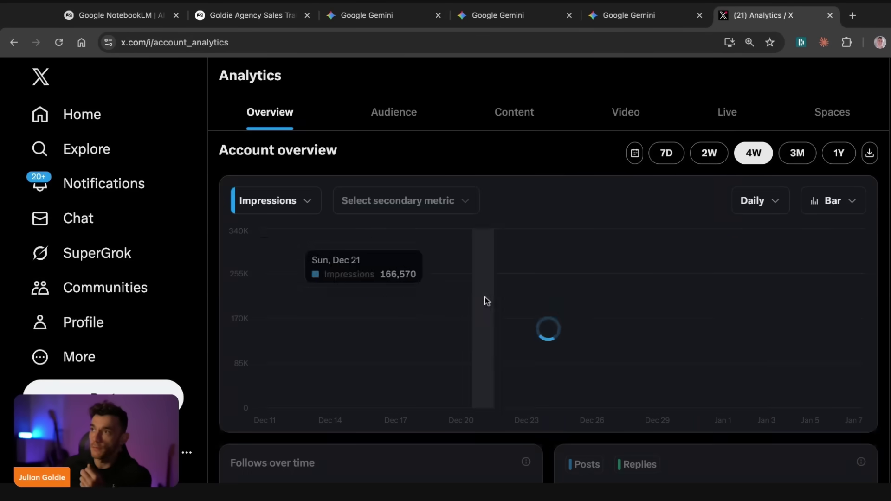
click(403, 112)
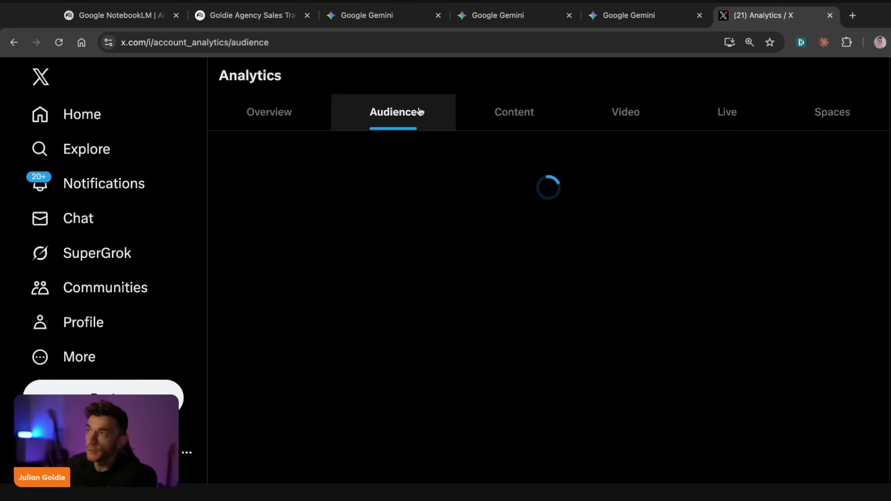
scroll(473, 216, down, 5)
scroll(523, 273, up, 5)
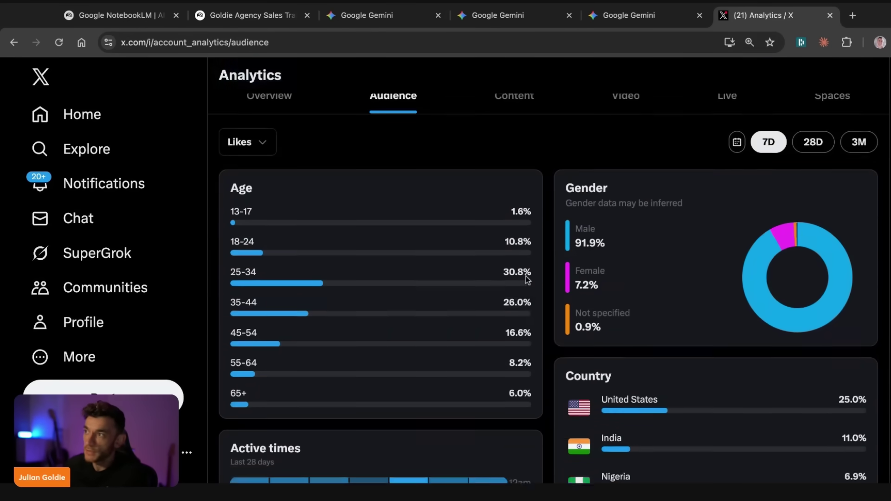
click(567, 112)
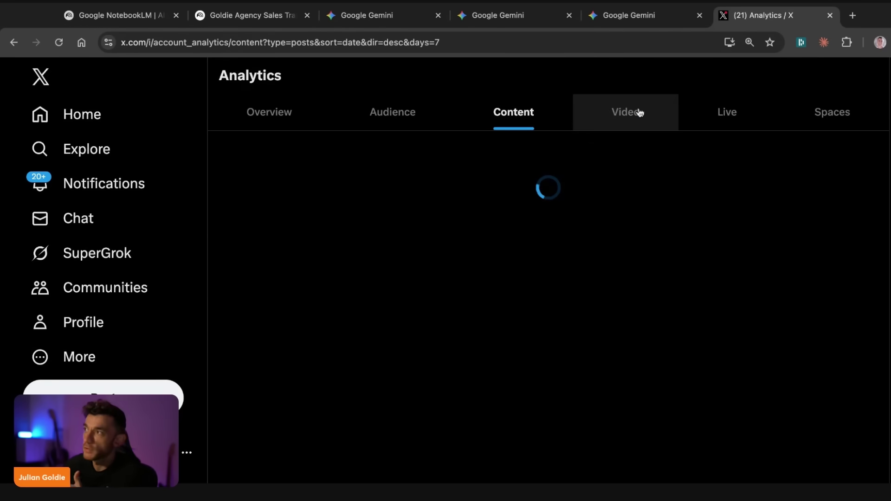
Examine the account overview with its daily impressions chart in X analytics and close the analytics page.
click(270, 112)
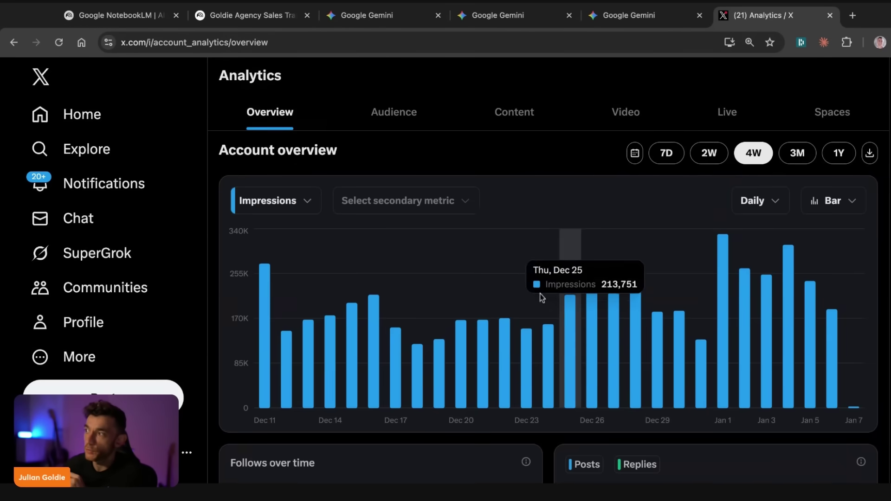
scroll(511, 287, down, 5)
scroll(503, 313, up, 5)
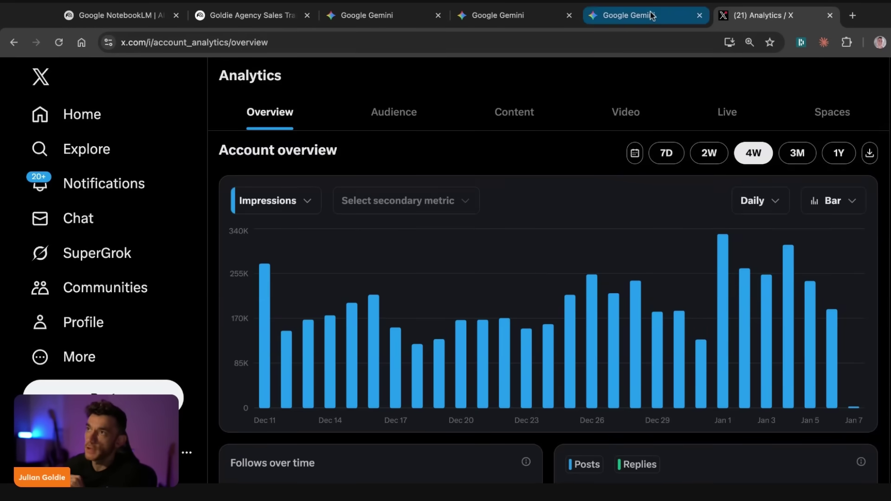
key(super+w)
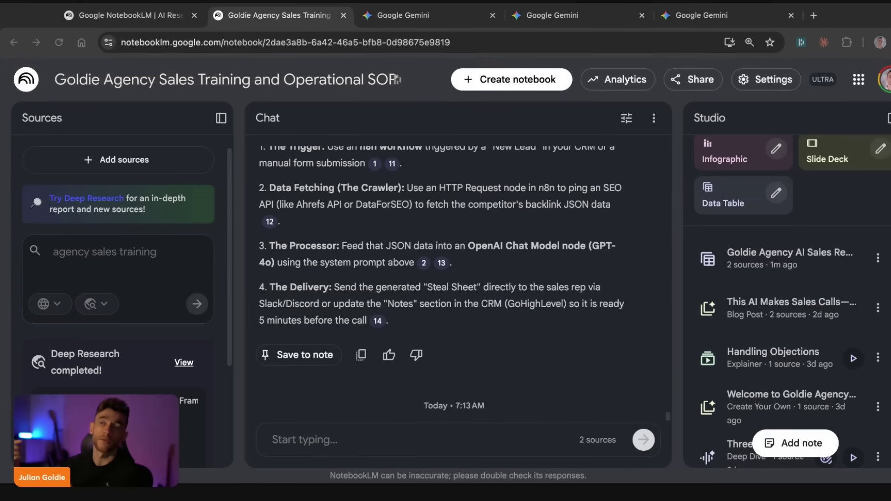
Review the Tactico landing page preview in its Gemini chat from the hero headline downward and close that chat.
click(156, 19)
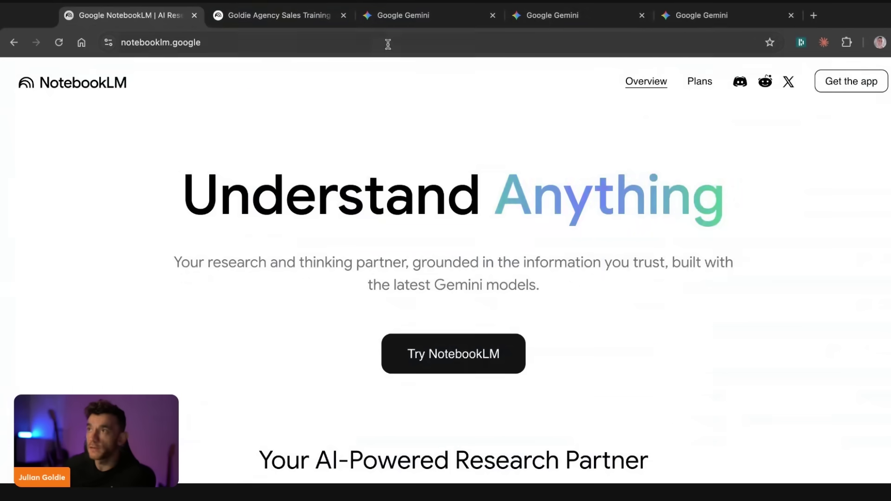
click(529, 16)
drag(388, 245, 784, 304)
scroll(620, 287, down, 10)
scroll(618, 297, down, 5)
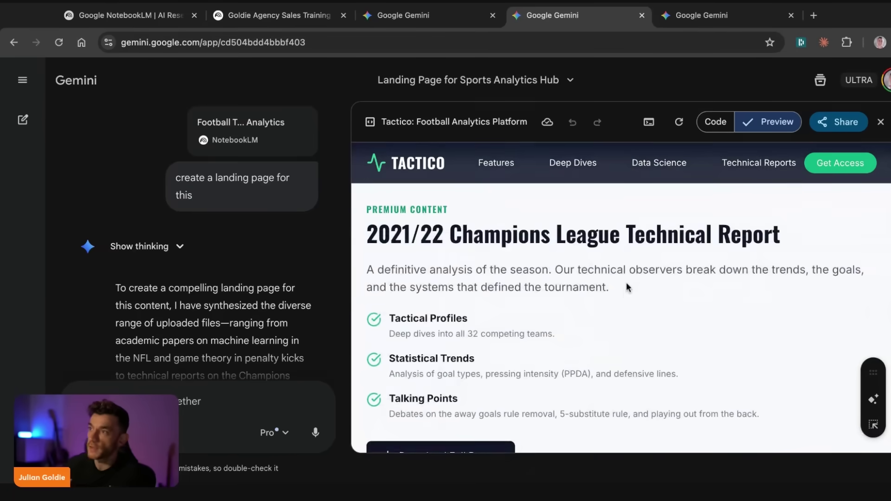
scroll(551, 299, down, 15)
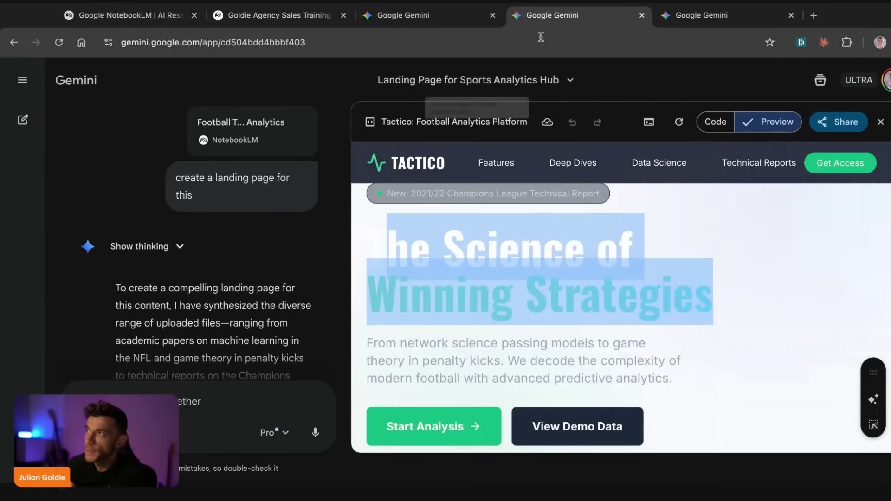
key(ctrl+w)
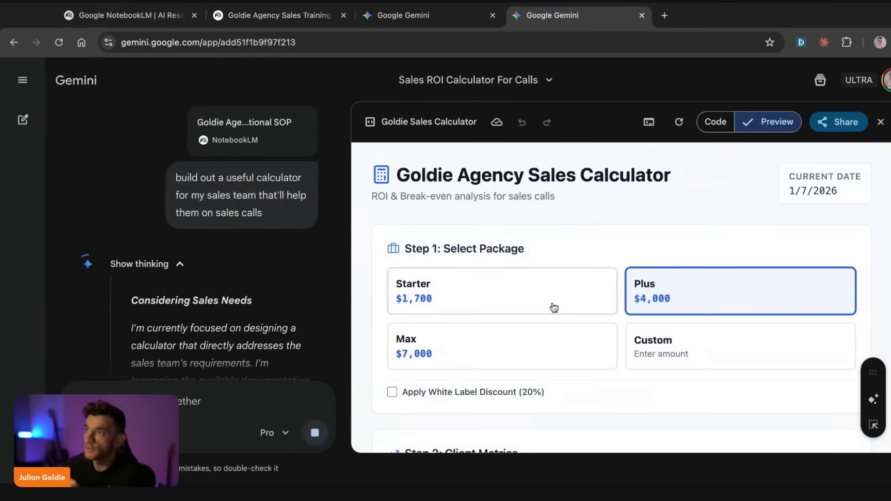
Review the Goldie Agency Sales Calculator preview from package selection to closing script and close its chat.
scroll(608, 242, down, 8)
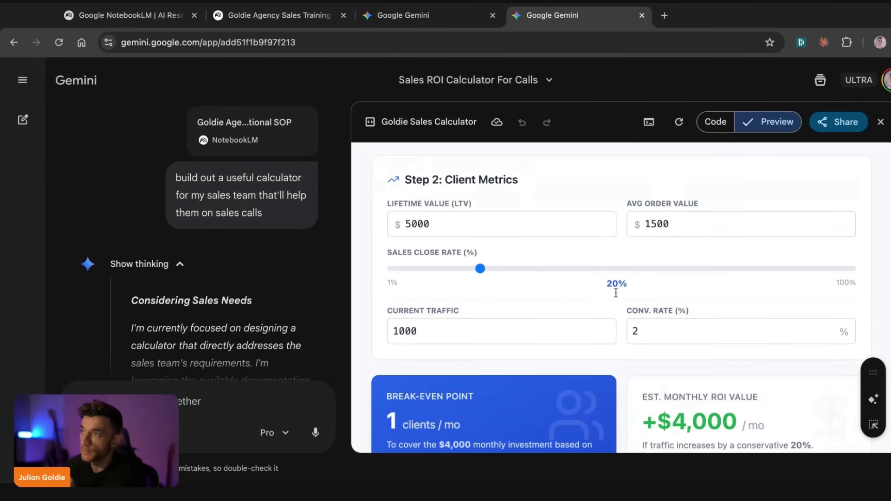
scroll(577, 304, down, 10)
scroll(610, 228, up, 20)
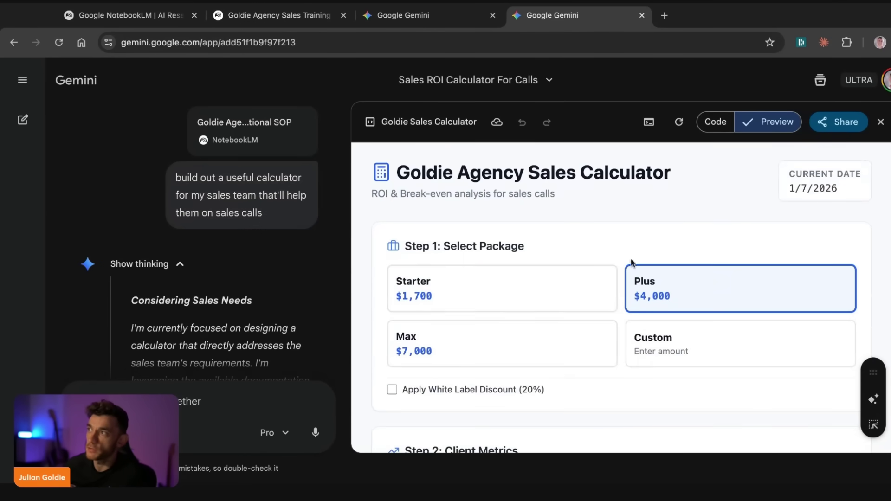
scroll(641, 252, down, 15)
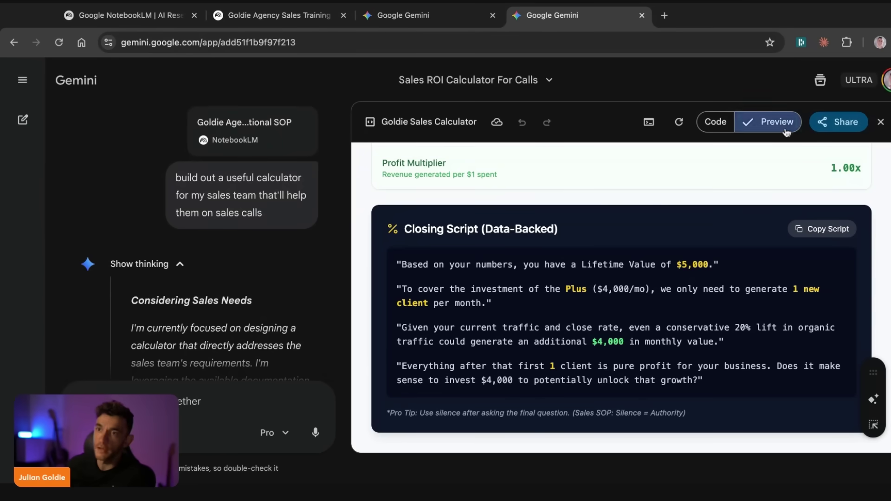
click(466, 9)
click(586, 11)
key(ctrl+w)
Examine the Skyscraper Scout tool's prospect and competitor domain fields and its SOP Training Mode section.
click(343, 235)
click(349, 290)
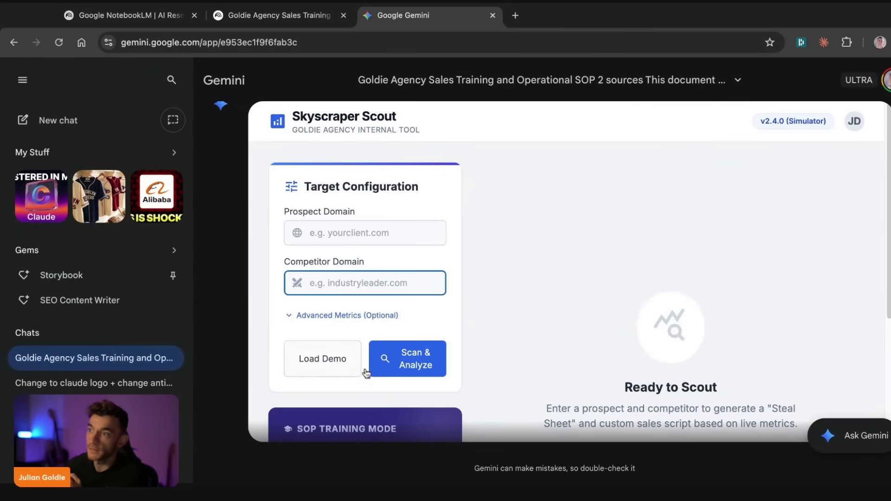
scroll(391, 313, down, 4)
scroll(391, 313, up, 5)
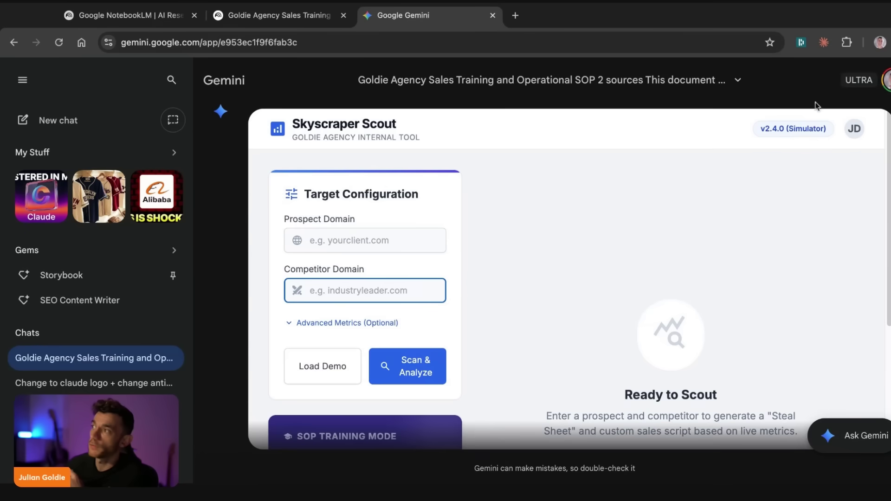
scroll(680, 328, down, 4)
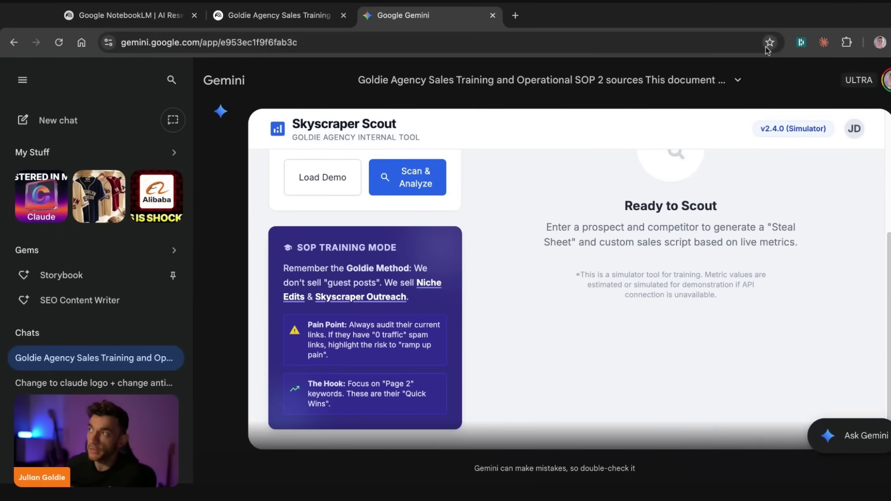
Start a new Gemini chat with the Goldie Agency Sales Training and Operational SOP notebook attached and the Create image tool enabled.
click(31, 119)
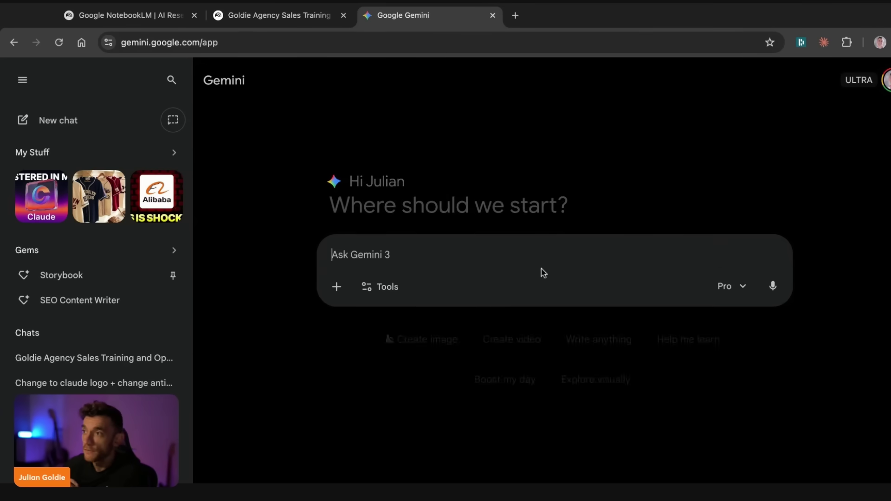
click(337, 286)
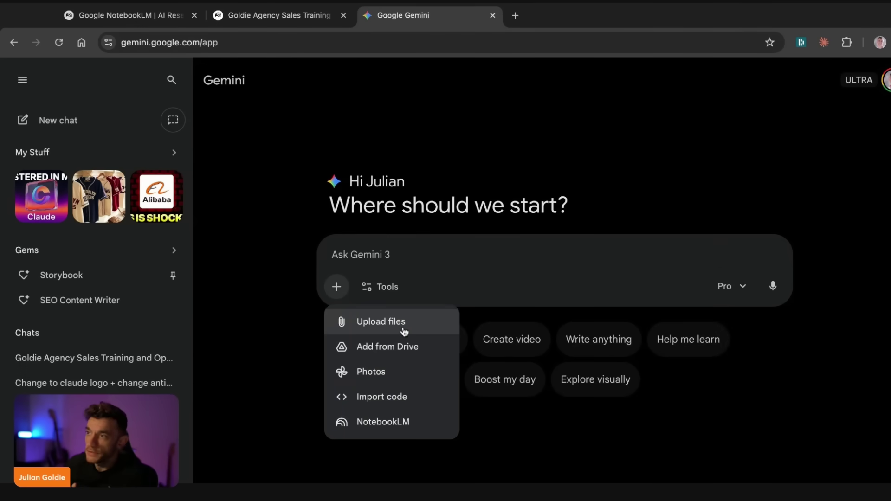
click(354, 422)
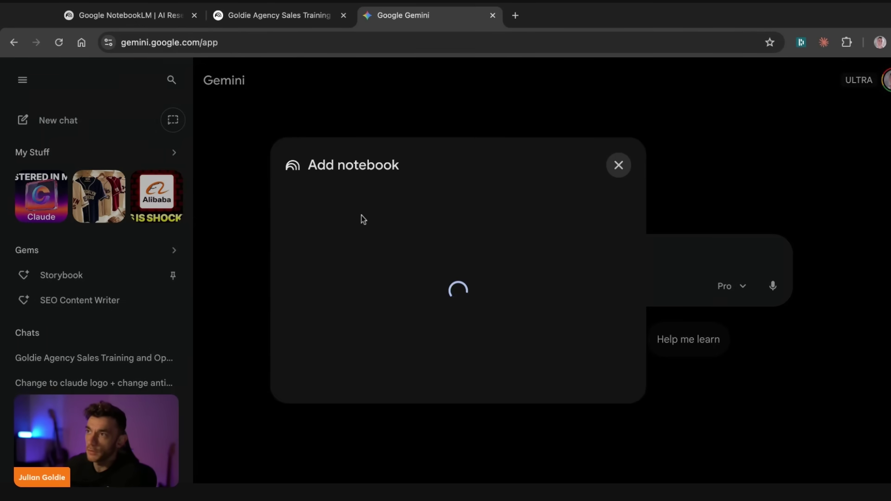
click(427, 182)
click(607, 427)
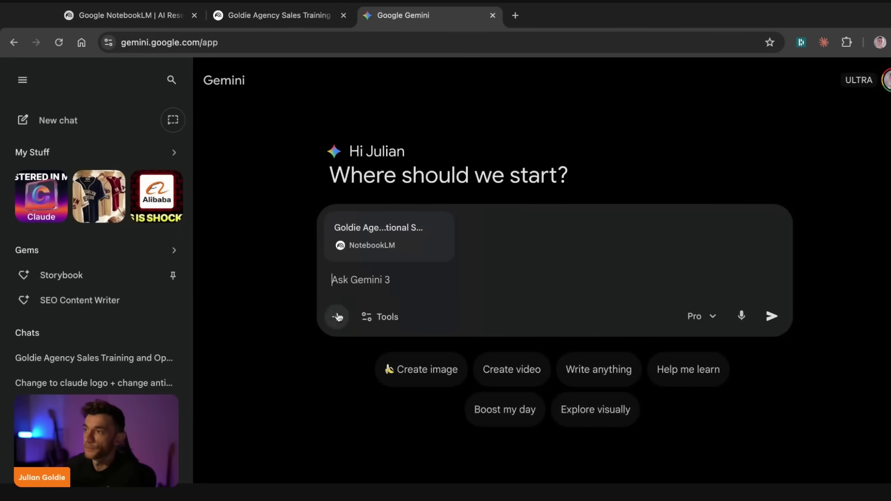
click(375, 314)
click(417, 371)
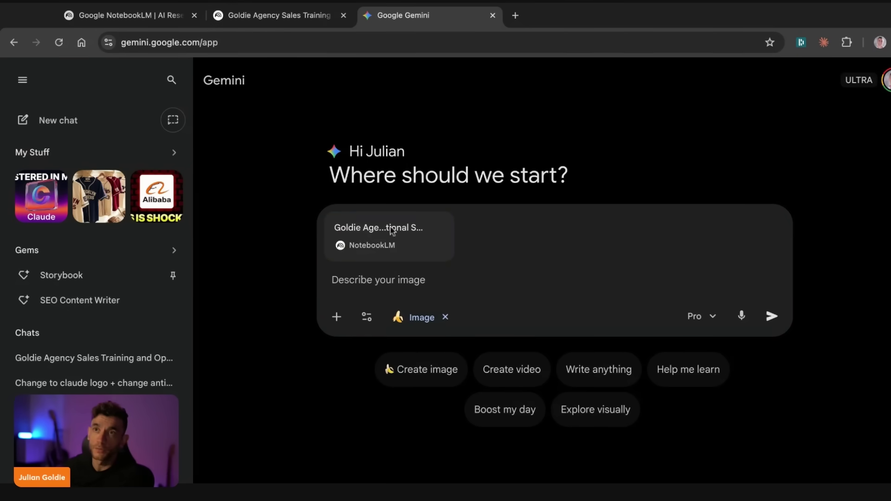
Switch to the AI Money Lab community on Skool and look through its community feed.
mouse_move(399, 226)
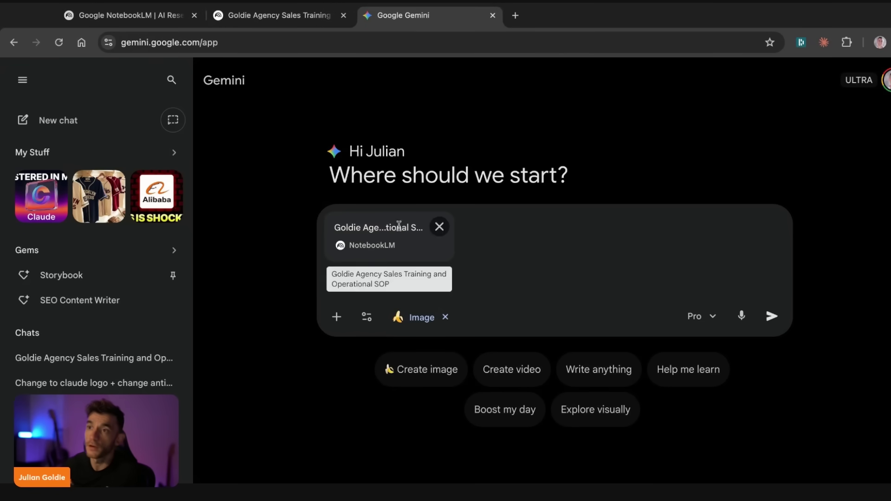
key(super+l)
text(ai success)
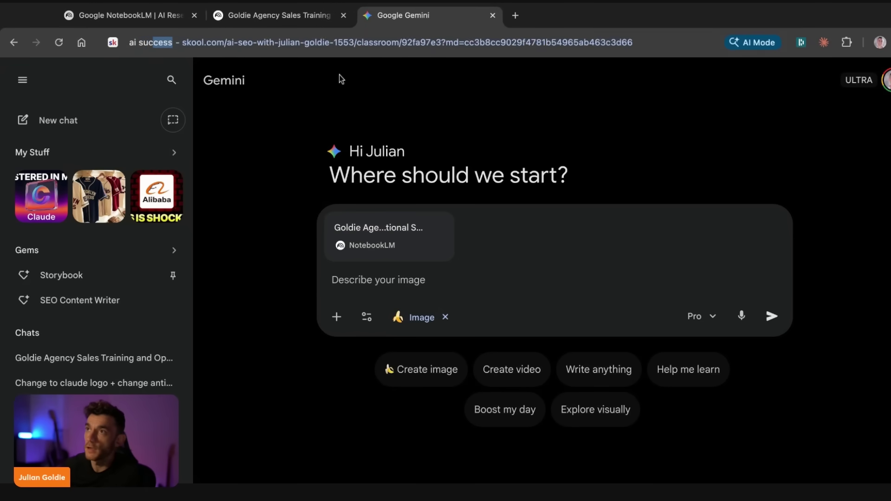
key(Return)
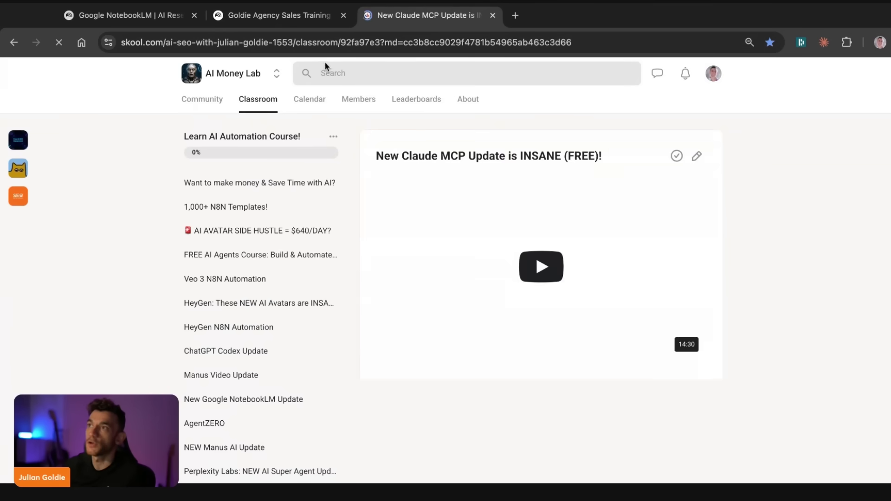
click(329, 69)
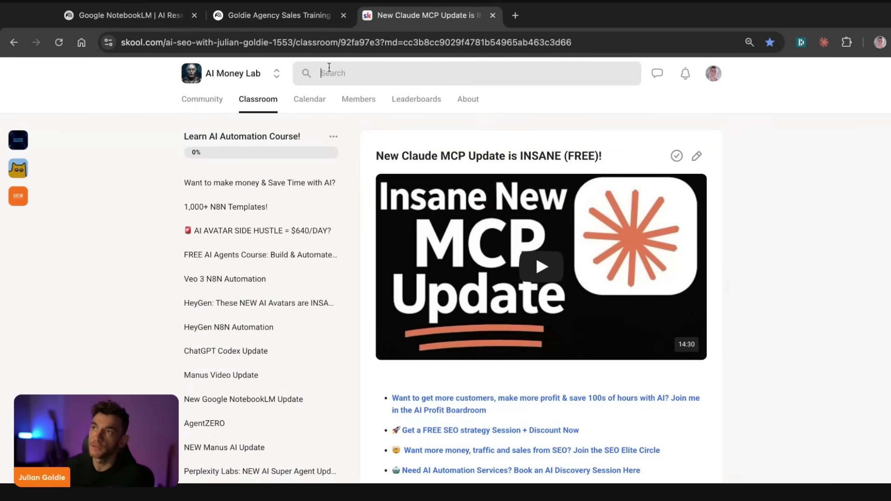
click(187, 76)
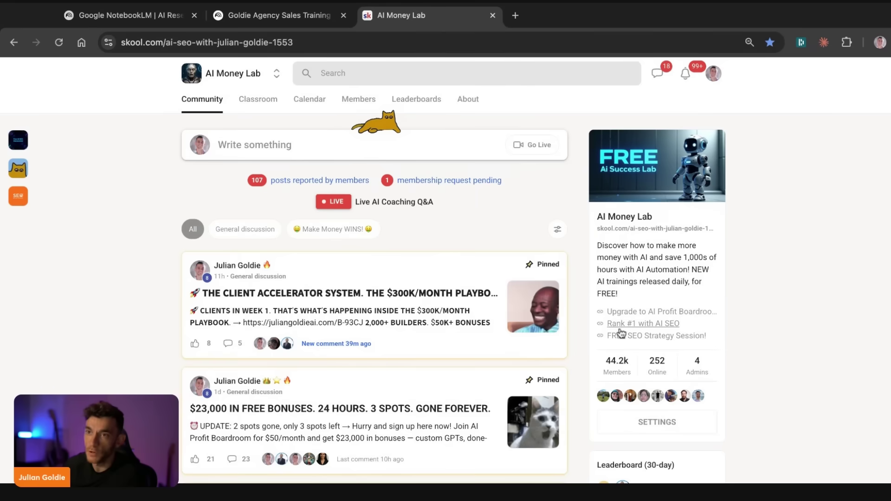
scroll(550, 317, down, 15)
scroll(550, 317, up, 15)
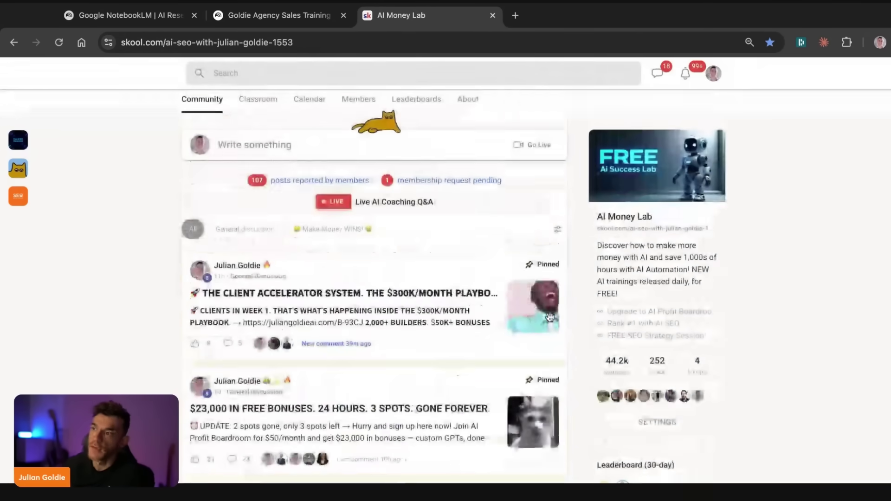
scroll(466, 154, down, 15)
scroll(464, 154, up, 15)
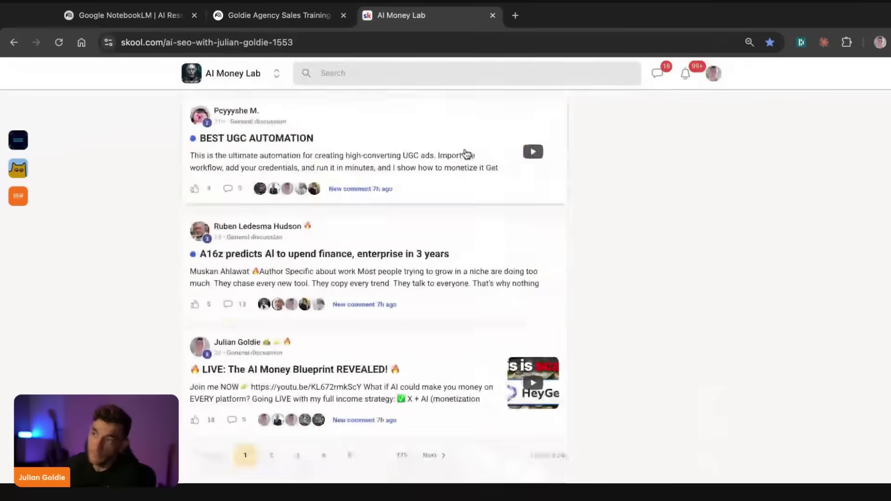
Search the AI Money Lab community for "notebooklm" and narrow the results to classroom lessons.
click(485, 70)
text(notebooklm)
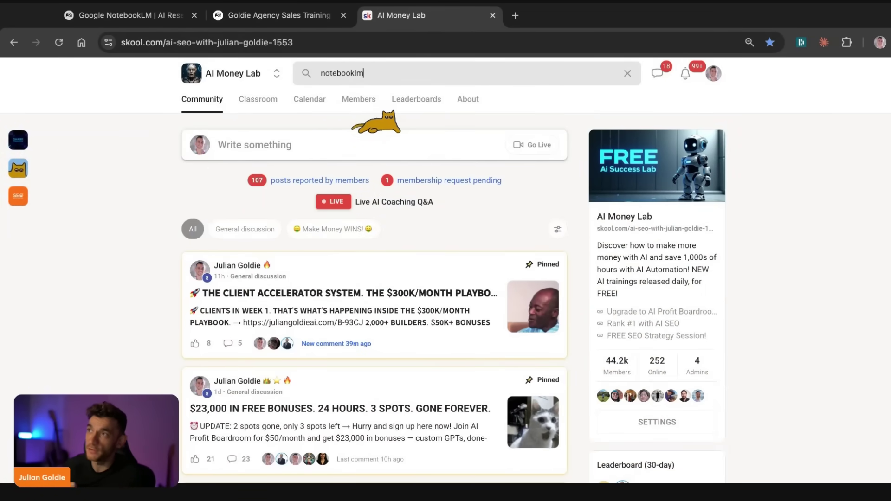
key(Return)
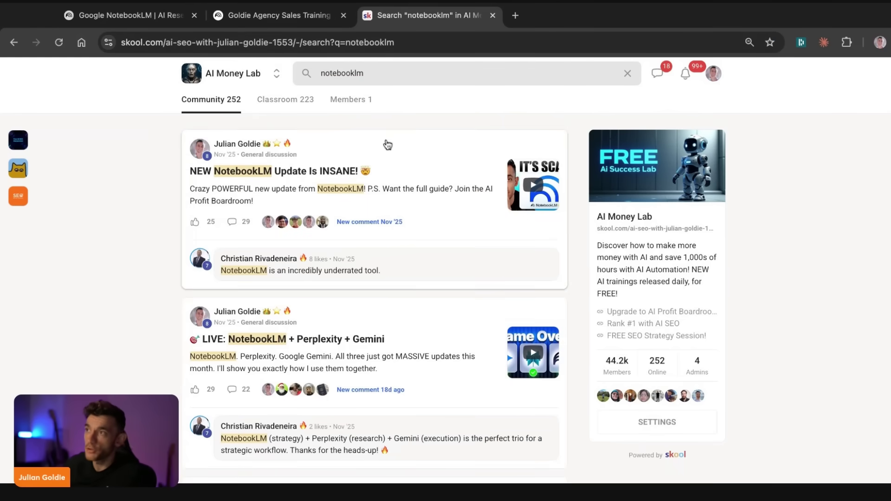
click(306, 101)
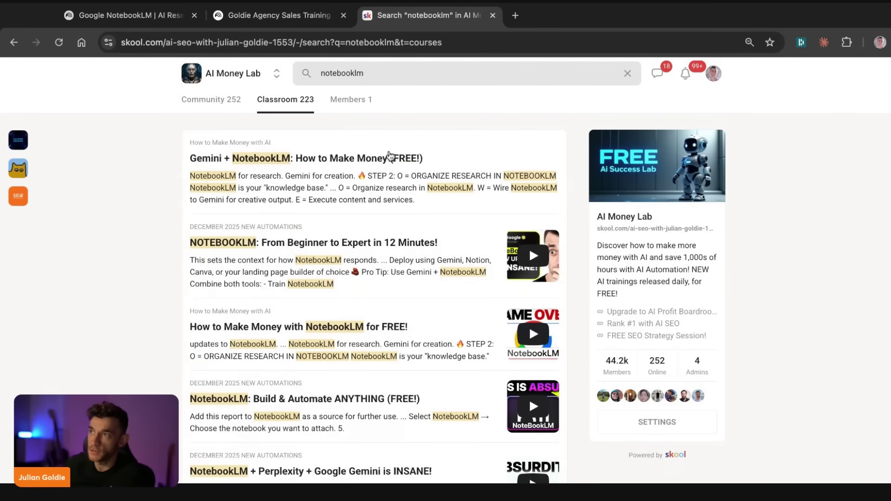
Open the NotebookLM classroom lessons in separate tabs, from Gemini + NotebookLM: How to Make Money through NotebookLM 4 HOURS Course.
middle_click(344, 158)
middle_click(325, 265)
scroll(302, 260, down, 3)
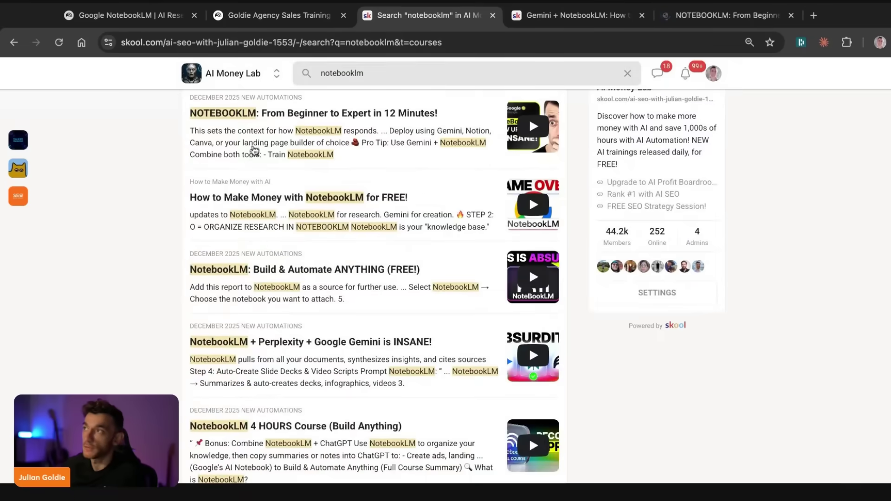
middle_click(269, 241)
middle_click(261, 353)
middle_click(278, 411)
scroll(280, 402, down, 2)
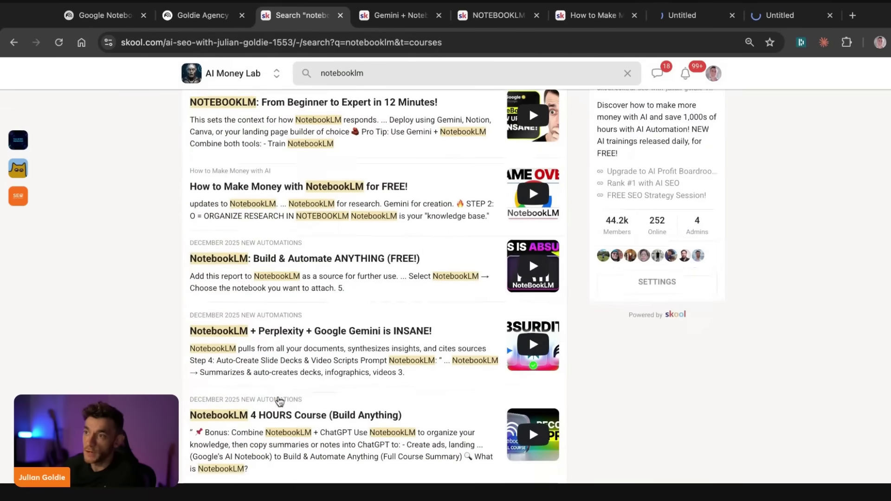
middle_click(280, 402)
Review the Gemini + NotebookLM and NOTEBOOKLM: From Beginner to Expert in 12 Minutes lessons, and close both tabs.
click(384, 15)
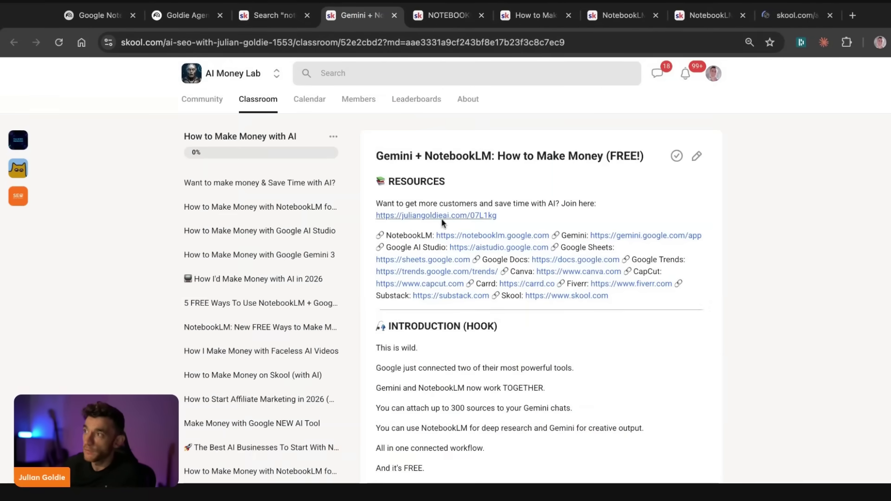
key(ctrl+Tab)
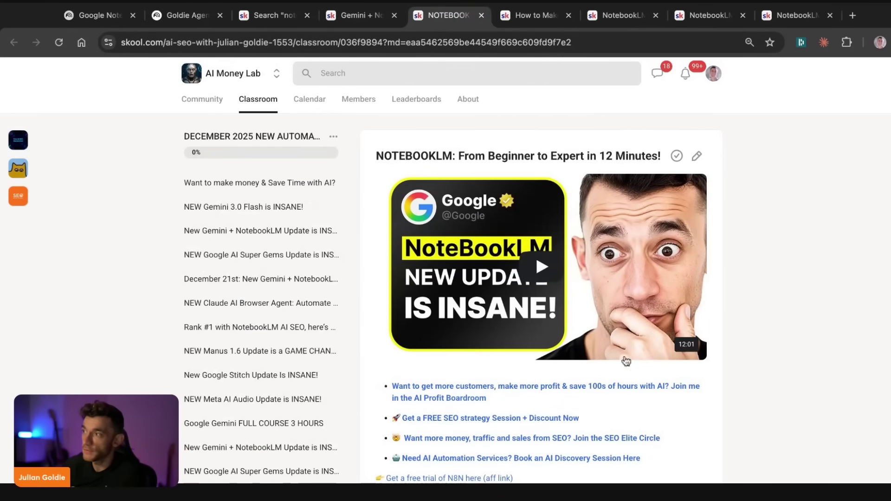
scroll(651, 325, down, 15)
scroll(650, 334, down, 15)
scroll(487, 115, up, 20)
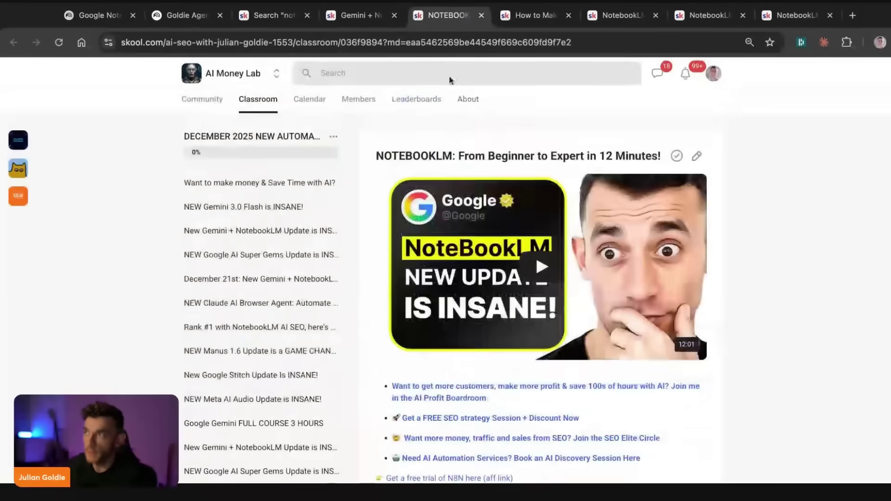
middle_click(377, 20)
middle_click(378, 20)
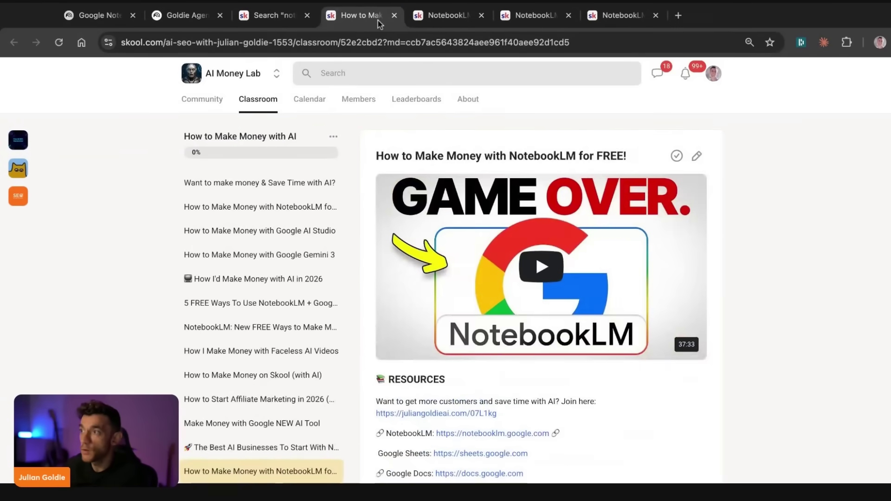
Read the How to Make Money with NotebookLM for FREE lesson from its resources through the Week 4 plan.
scroll(685, 300, down, 4)
scroll(708, 204, up, 4)
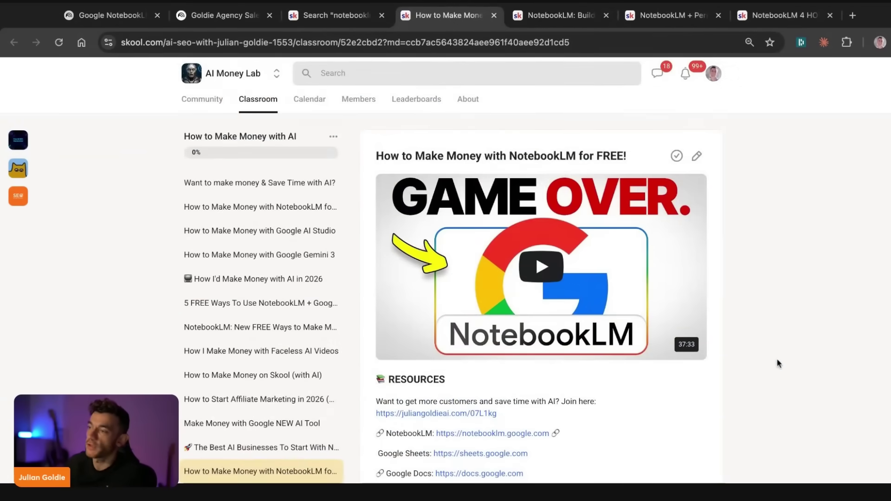
scroll(762, 311, down, 10)
scroll(763, 316, down, 20)
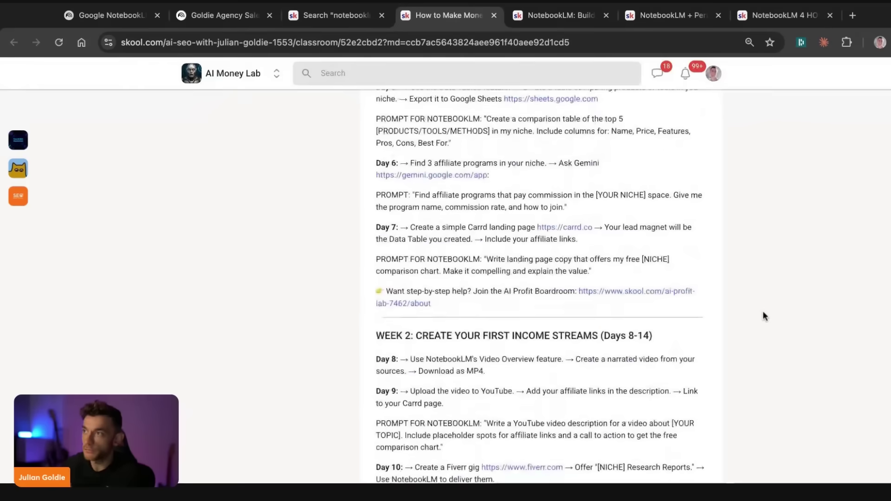
scroll(734, 314, down, 20)
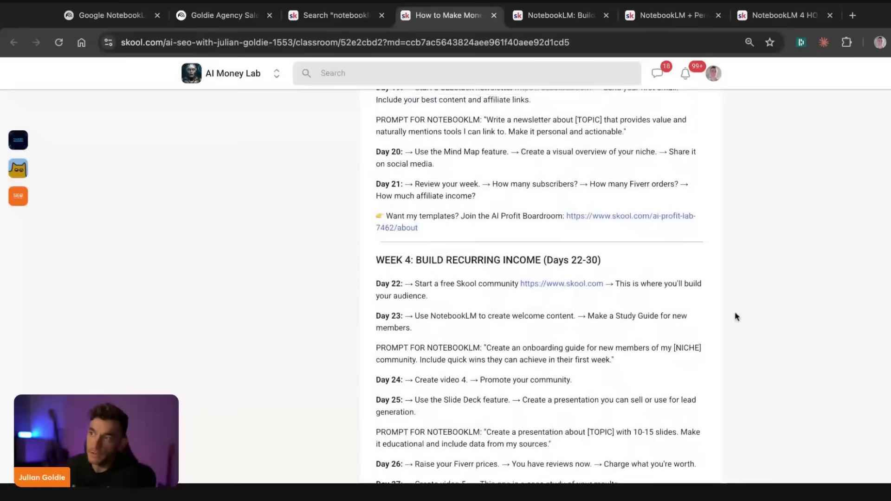
scroll(698, 297, up, 20)
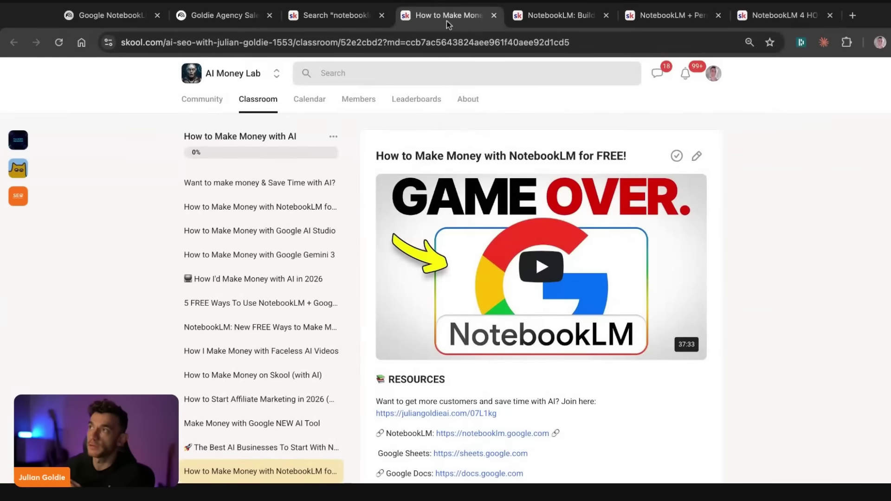
Close the How to Make Money with NotebookLM lesson and view the AI Money Lab classroom's course overview.
click(494, 15)
click(249, 99)
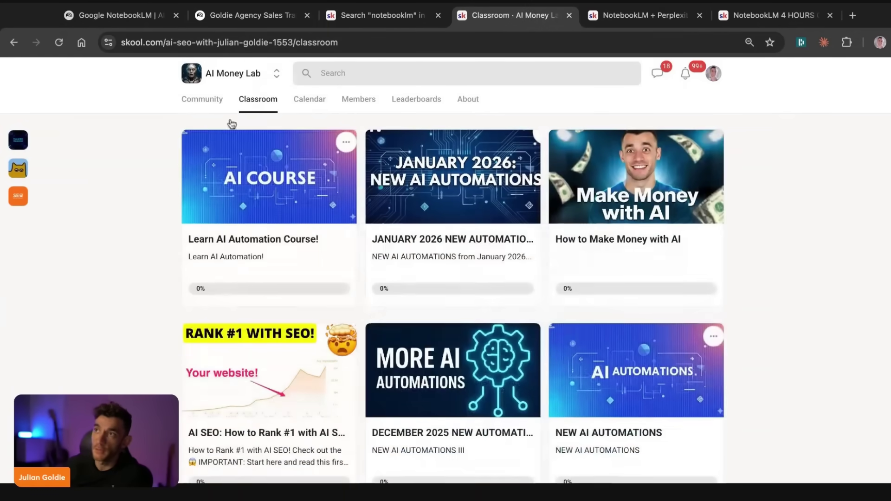
mouse_move(521, 351)
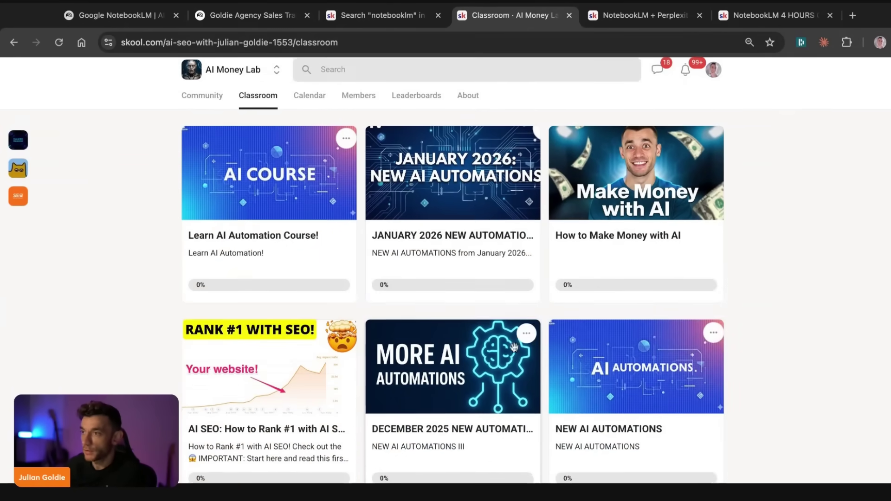
Go to the AI Profit Boardroom community on Skool and close all the other browser tabs.
key(super+l)
text(ai pro)
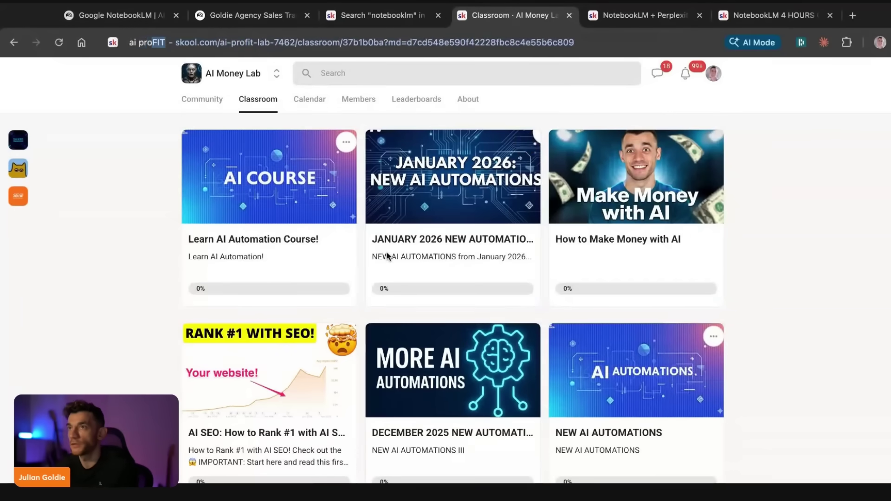
key(Return)
middle_click(135, 18)
middle_click(136, 17)
middle_click(316, 16)
middle_click(316, 16)
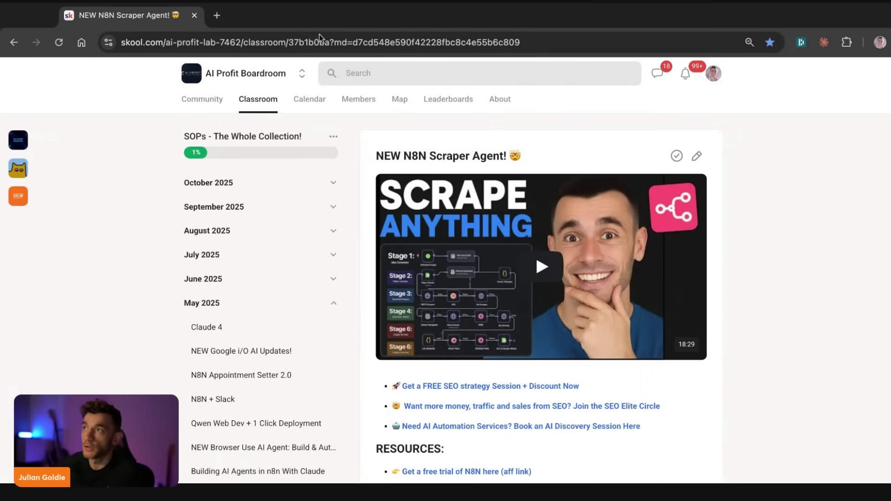
Look over the AI Profit Boardroom's About page, including its pricing and description.
click(501, 104)
scroll(554, 171, down, 2)
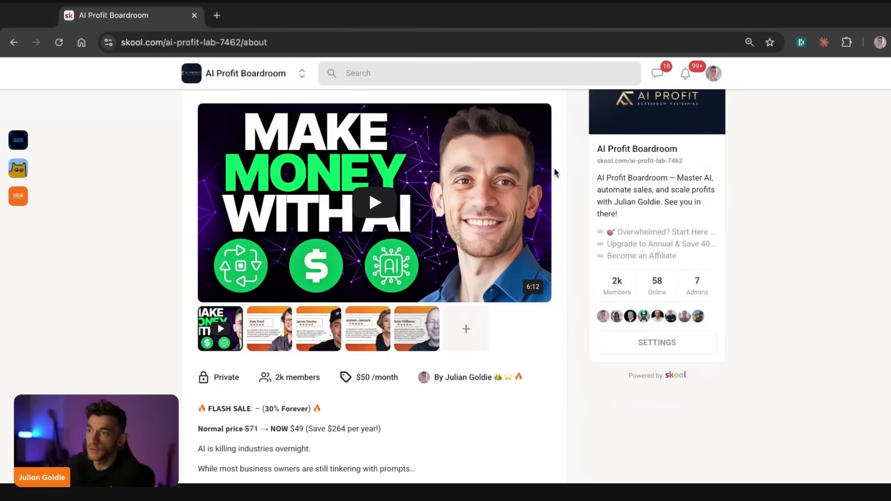
scroll(554, 173, up, 2)
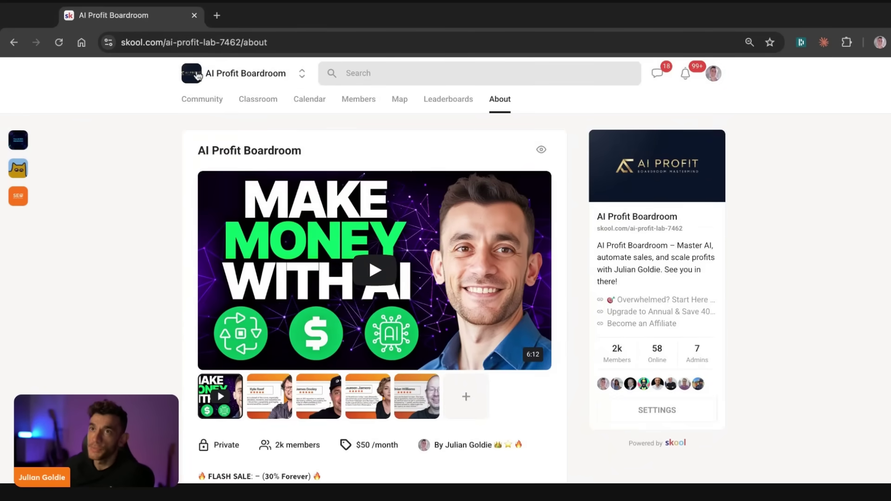
Open the START HERE 6-week AI automation course in the AI Profit Boardroom classroom and review Lesson 3 - AI Agent in Under 5 minutes.
click(198, 76)
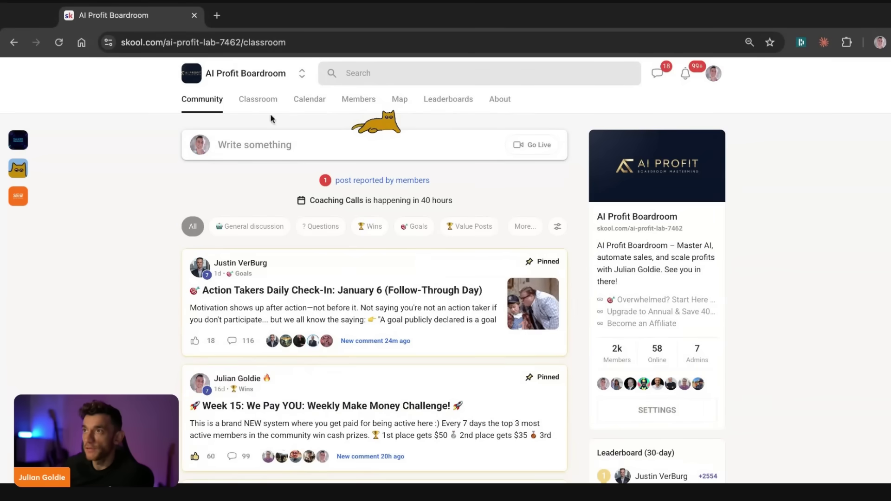
click(258, 100)
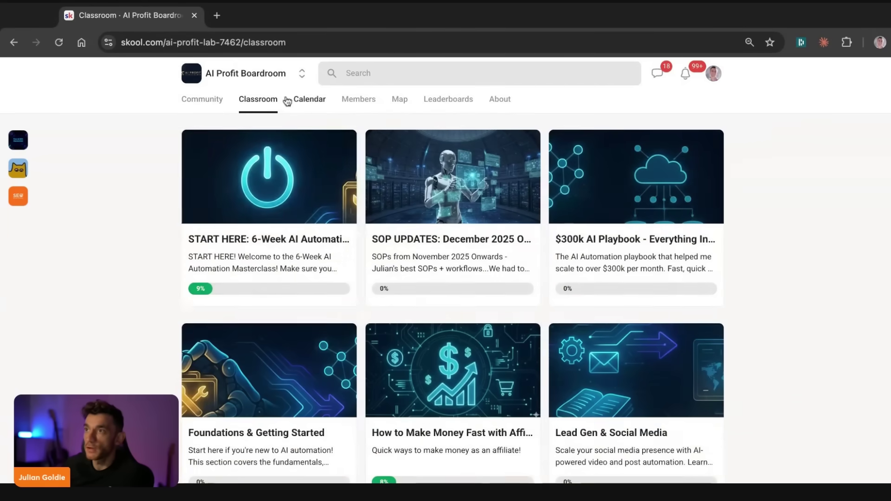
click(279, 236)
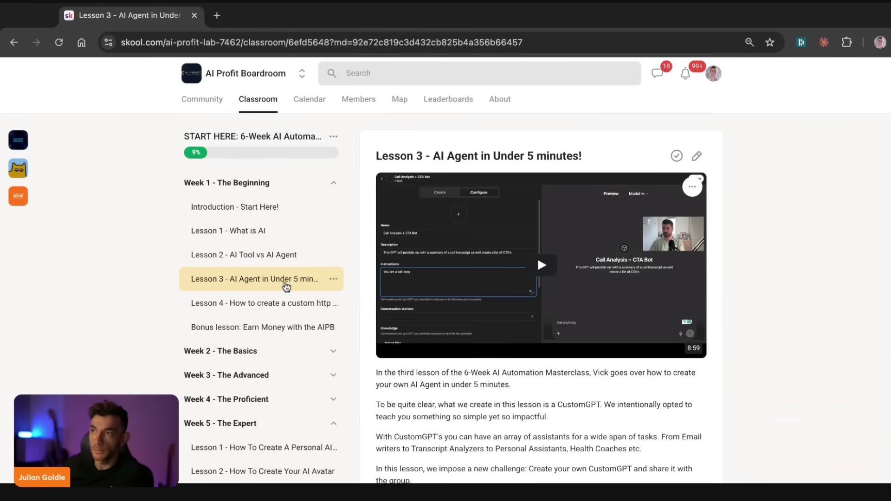
scroll(296, 329, down, 3)
scroll(295, 330, up, 3)
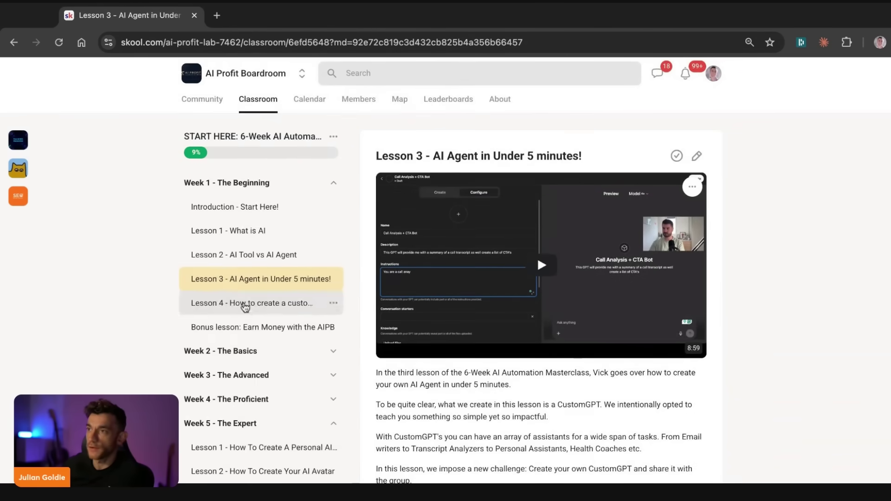
drag(379, 152, 575, 143)
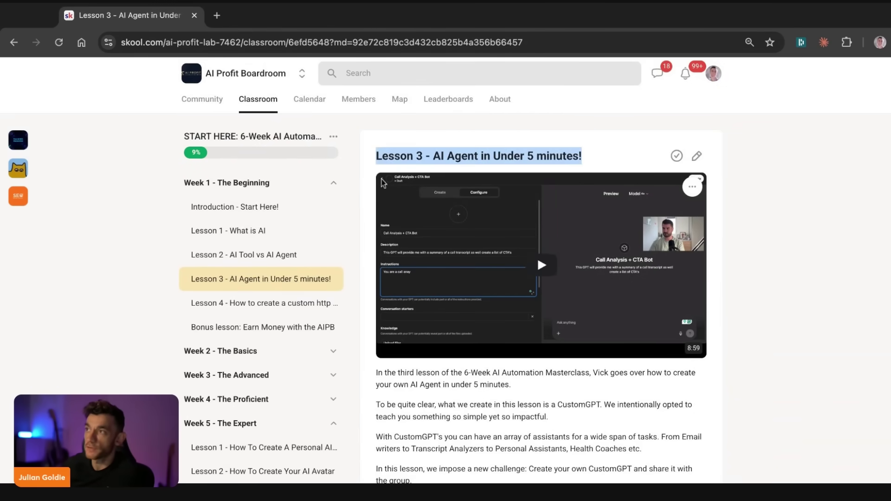
Browse the AI Profit Boardroom community feed, read the Action Takers Daily Check-In: January 6 post's comments, and close the post.
click(203, 98)
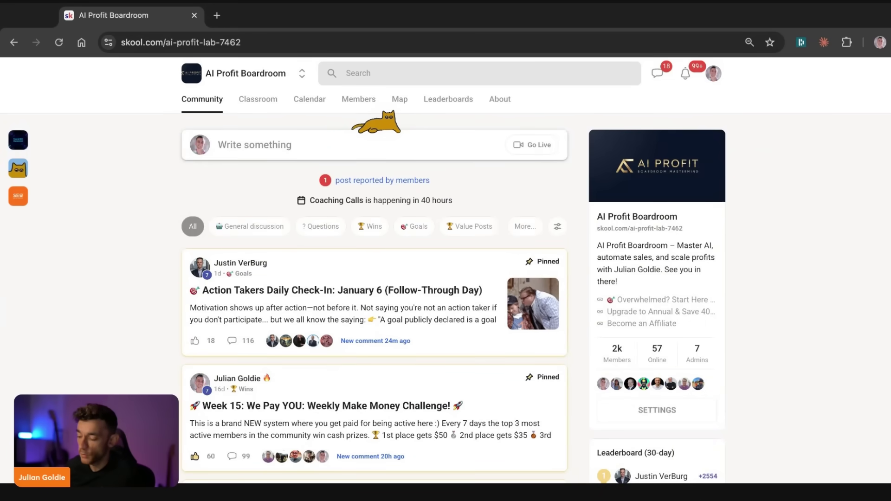
scroll(100, 288, down, 7)
scroll(100, 288, up, 7)
click(363, 315)
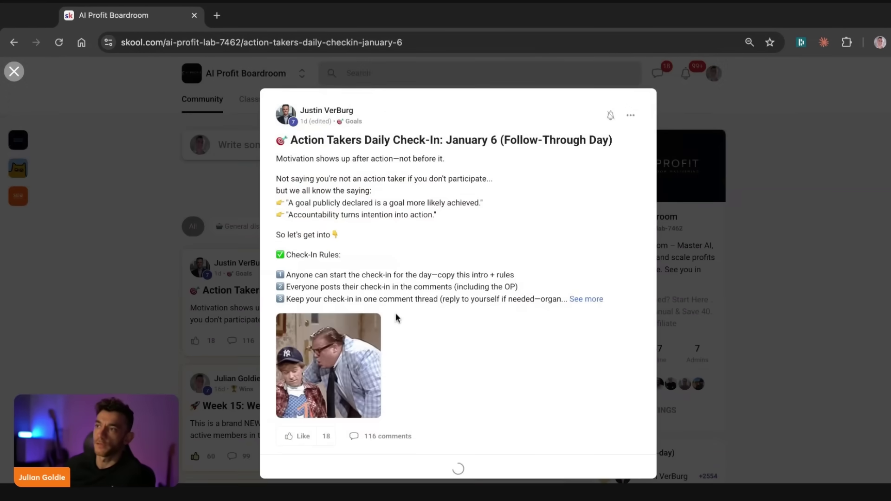
scroll(497, 338, down, 15)
scroll(497, 339, down, 5)
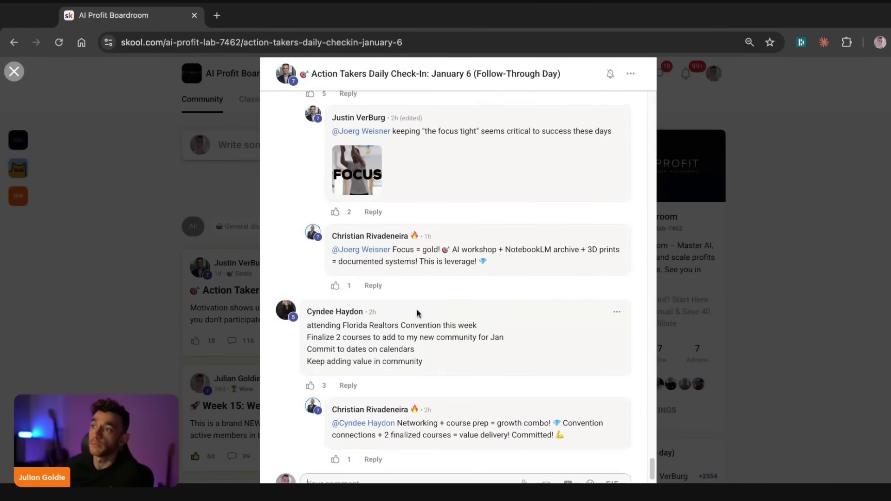
click(228, 86)
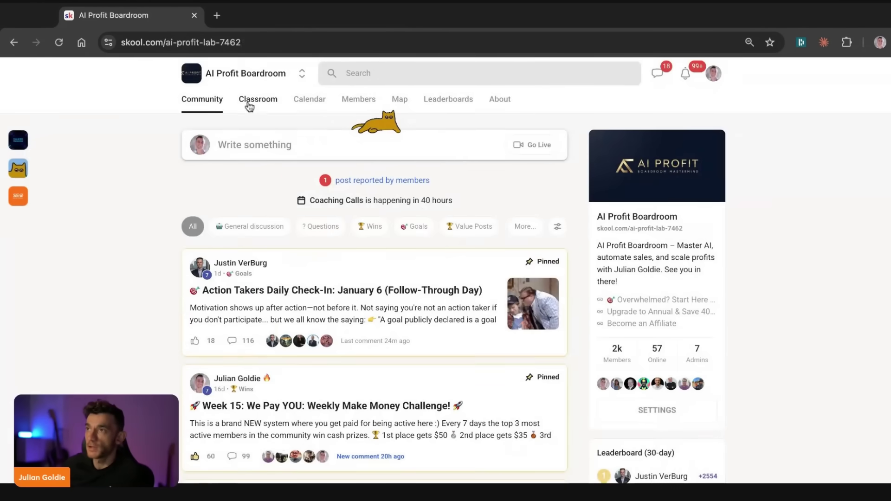
Open the $300k AI Playbook course in the classroom and view the AI Avatar Voice + Publishing Process lesson.
click(279, 111)
scroll(531, 188, down, 3)
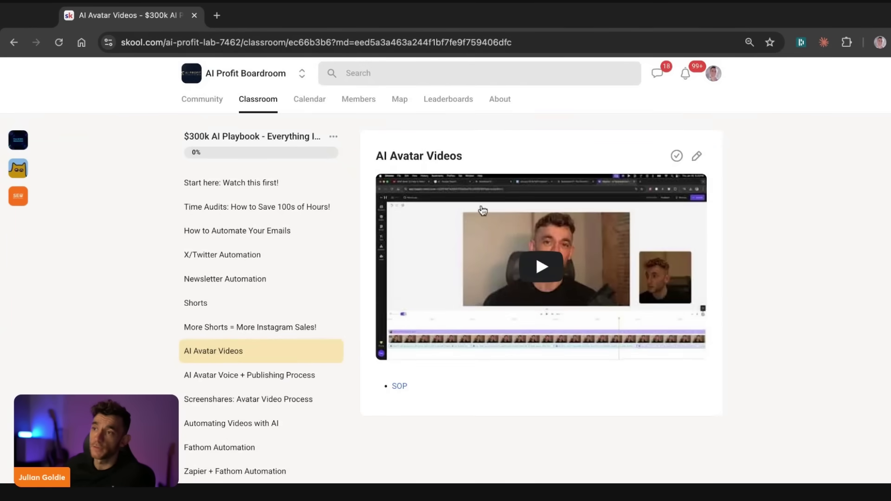
click(287, 374)
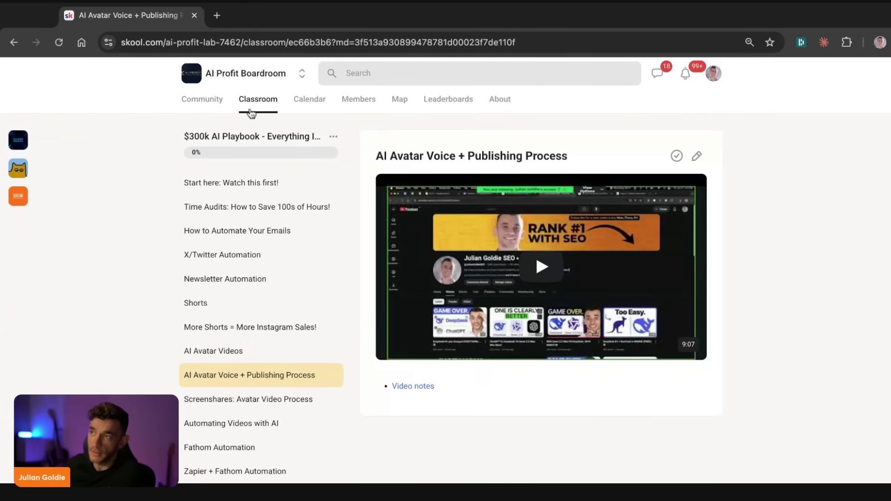
Browse the classroom's full course list and look over the January 2026 coaching call calendar.
click(251, 113)
scroll(396, 312, down, 10)
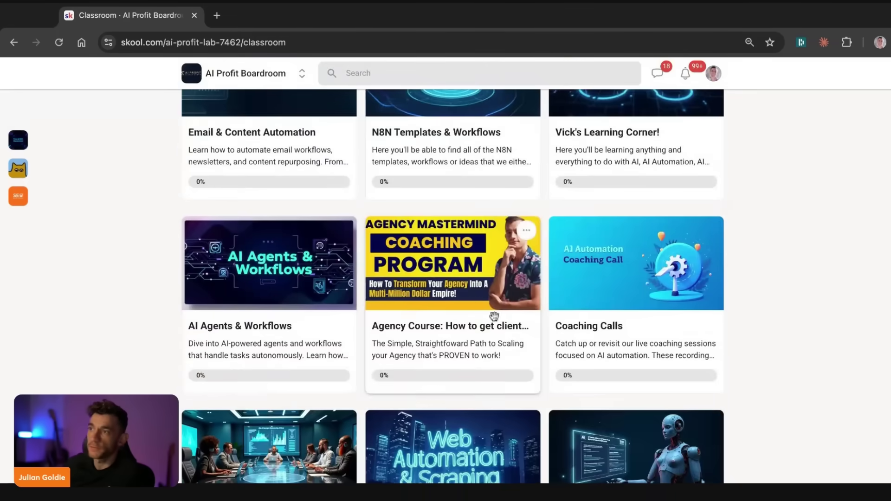
scroll(464, 332, down, 8)
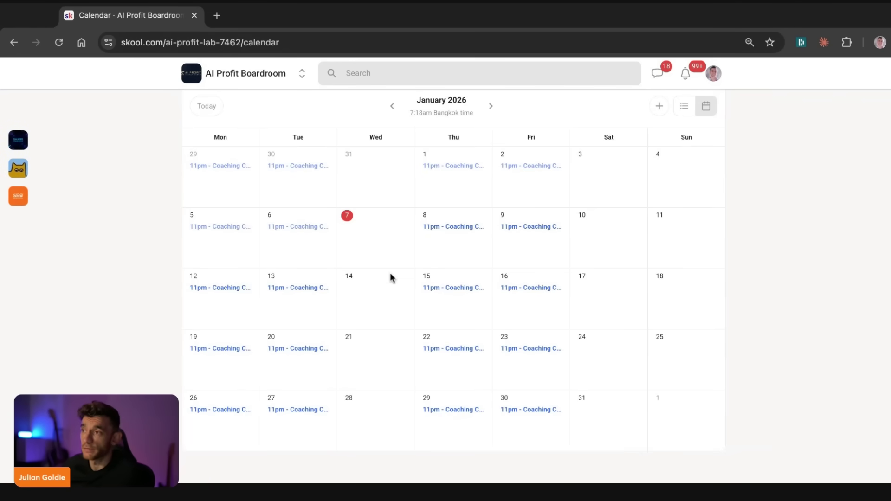
Return from the calendar to the classroom and look through its course cards again.
scroll(280, 124, up, 2)
click(261, 113)
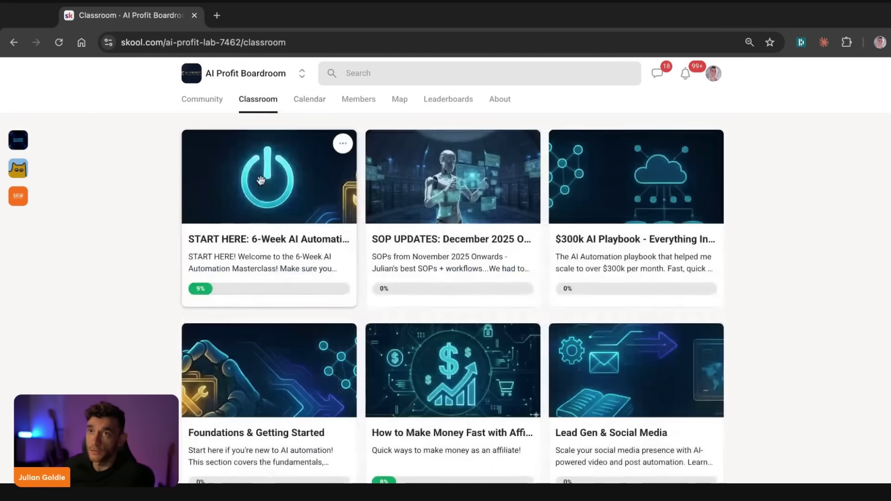
scroll(803, 364, down, 7)
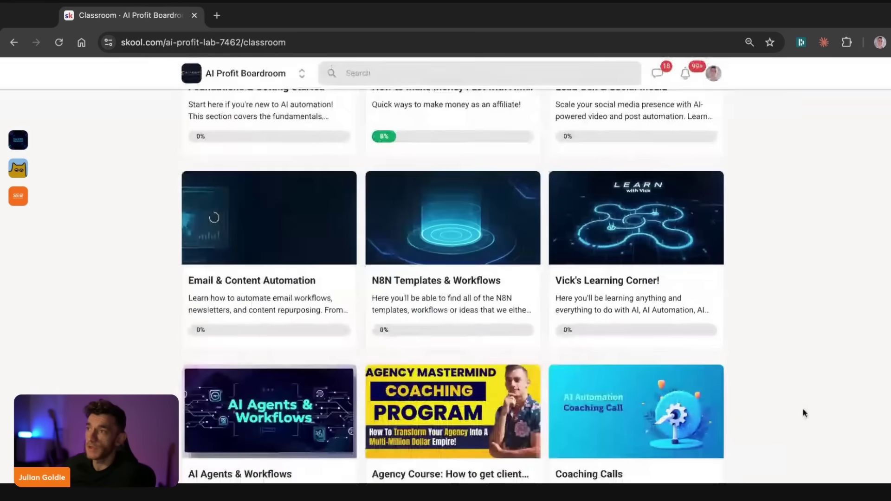